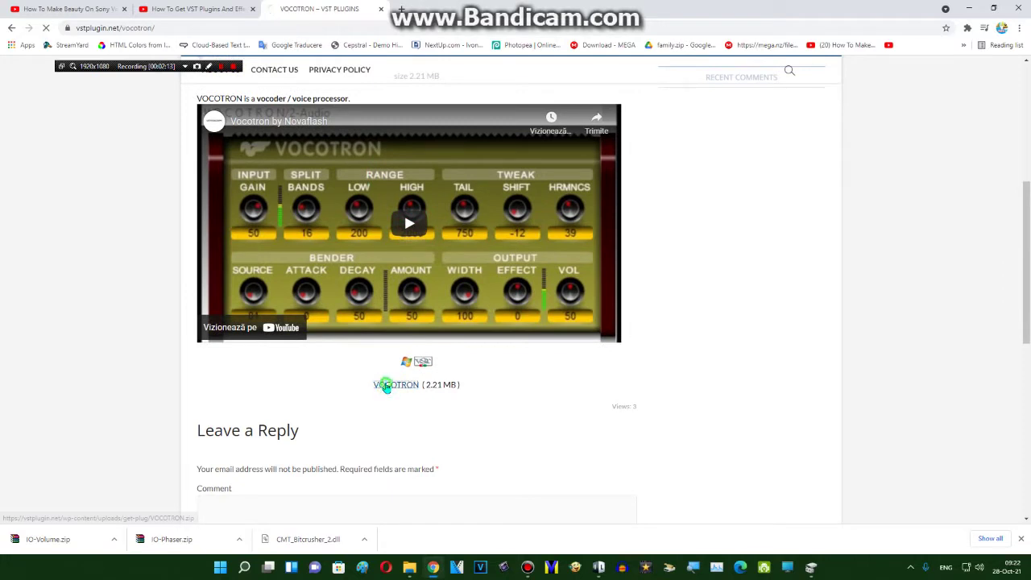
{"action": "left_click", "coordinate": [221, 67]}
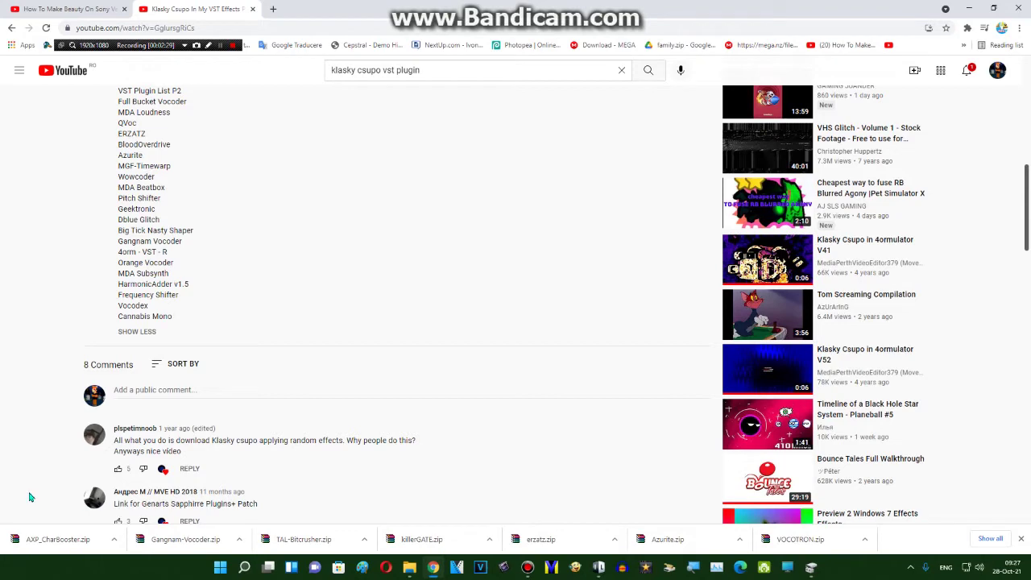
Step: Show the downloaded AXP_CharBooster.zip in its folder, and cut CMT_Bitcrusher_2.dll and freqshifter.dll there
{"action": "left_click", "coordinate": [114, 539]}
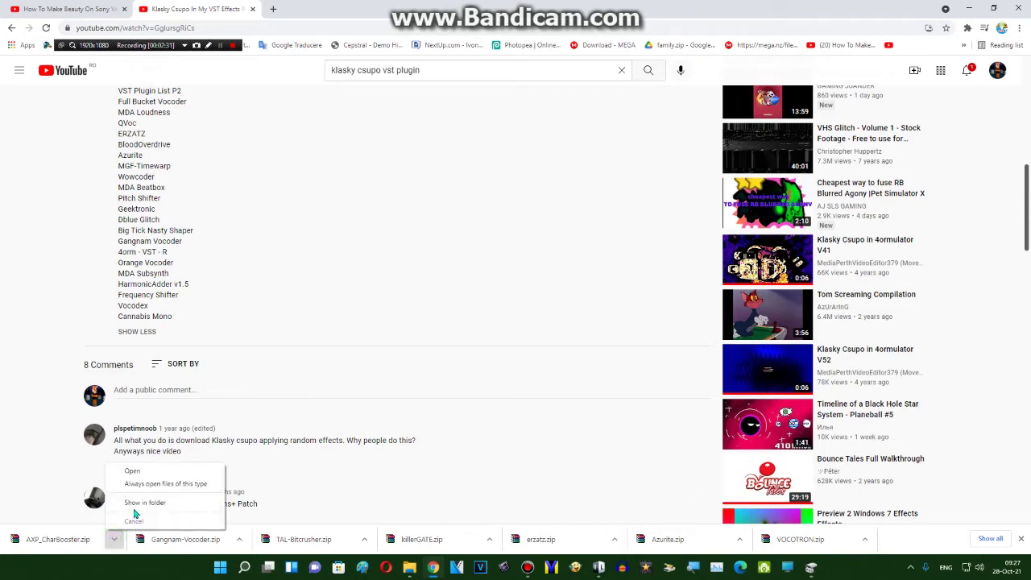
{"action": "left_click", "coordinate": [133, 505]}
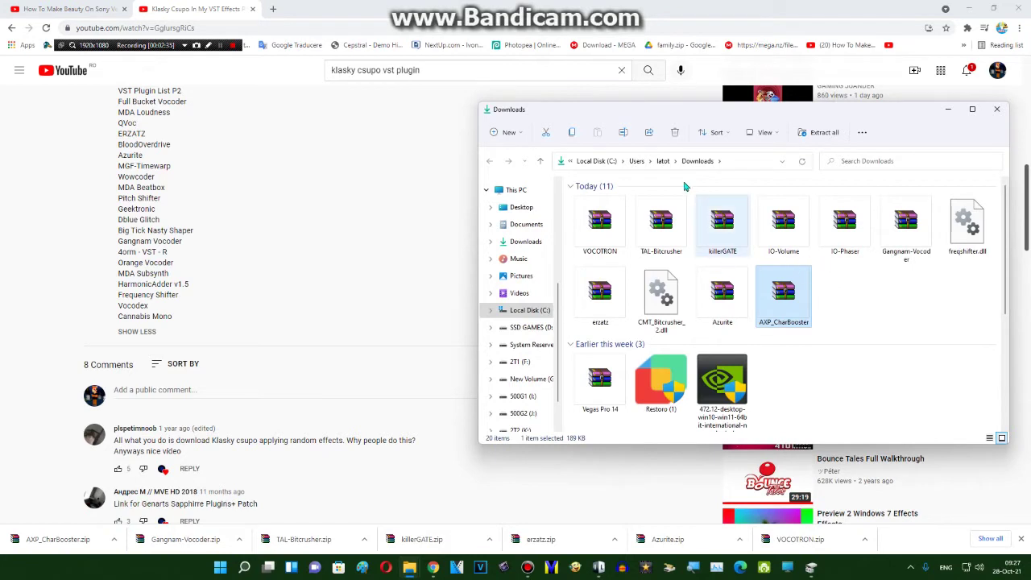
{"action": "left_click", "coordinate": [661, 294]}
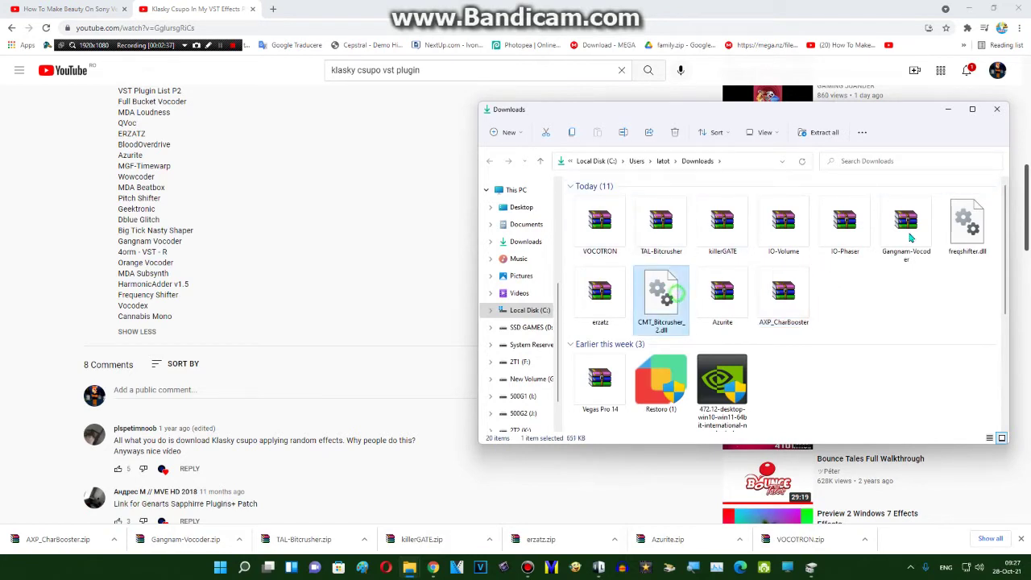
{"action": "key", "text": "Menu"}
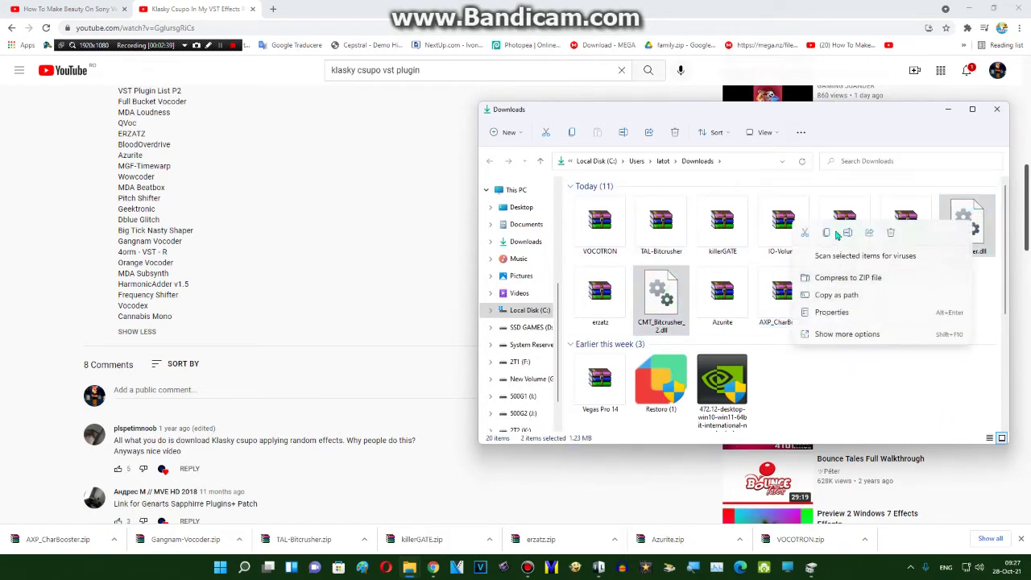
{"action": "left_click", "coordinate": [807, 234]}
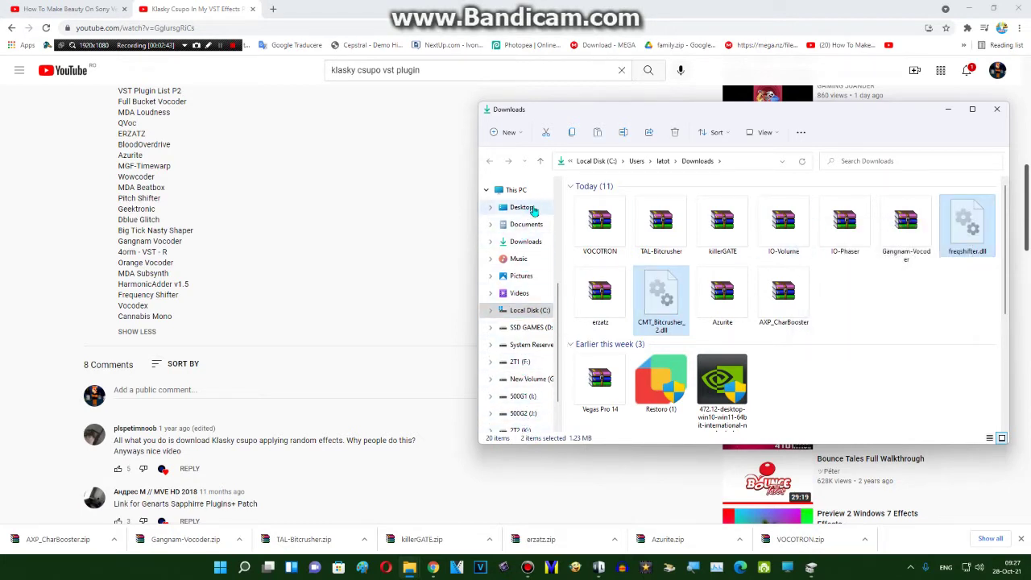
Step: Paste the two cut DLL files into the Vstplugins folder under Program Files (x86) on drive C, granting administrator permission for all items
{"action": "left_click", "coordinate": [598, 163]}
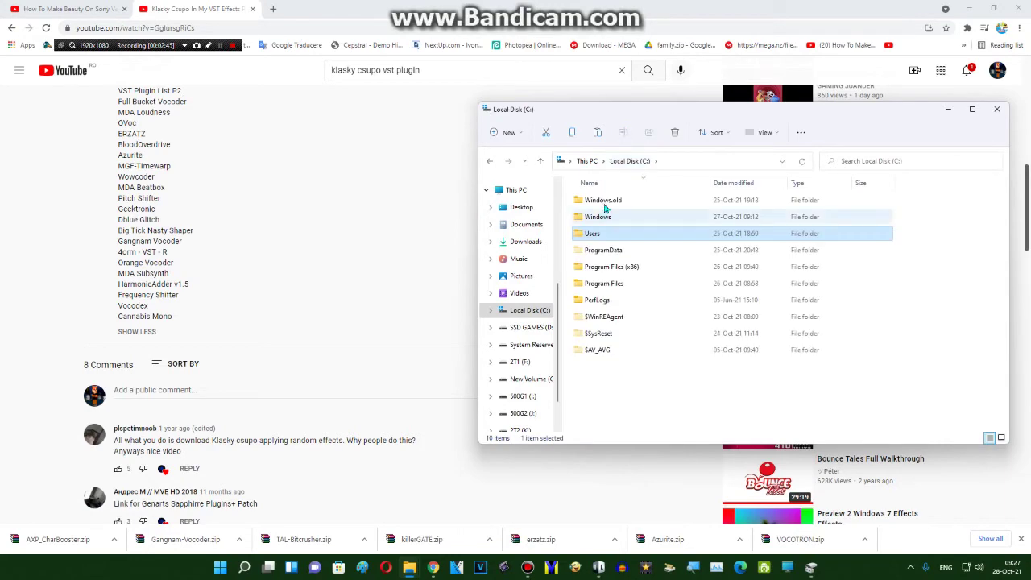
{"action": "double_click", "coordinate": [600, 267]}
{"action": "scroll", "coordinate": [626, 387], "scroll_direction": "down", "scroll_amount": 3}
{"action": "scroll", "coordinate": [625, 392], "scroll_direction": "down", "scroll_amount": 5}
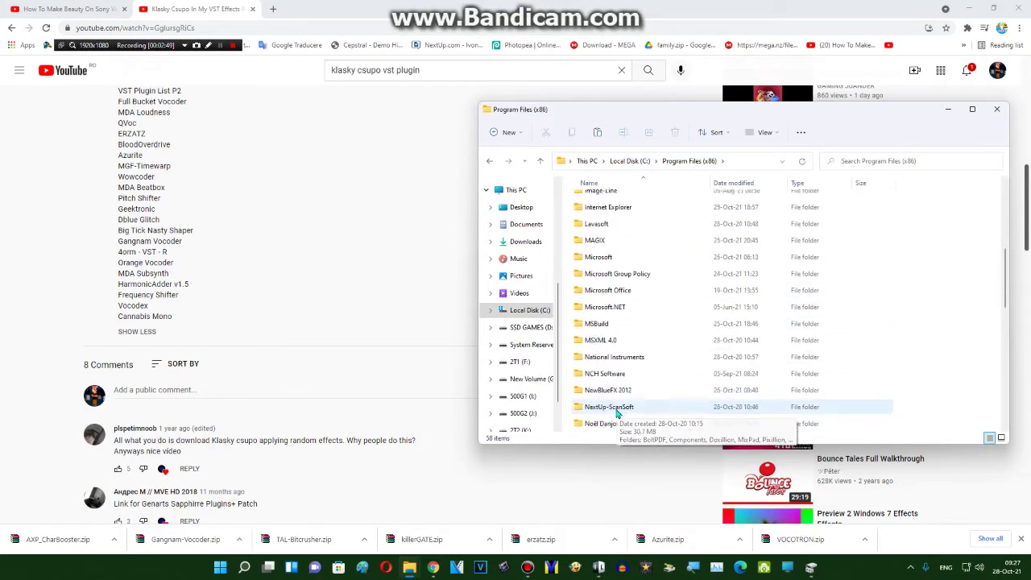
{"action": "scroll", "coordinate": [617, 415], "scroll_direction": "down", "scroll_amount": 5}
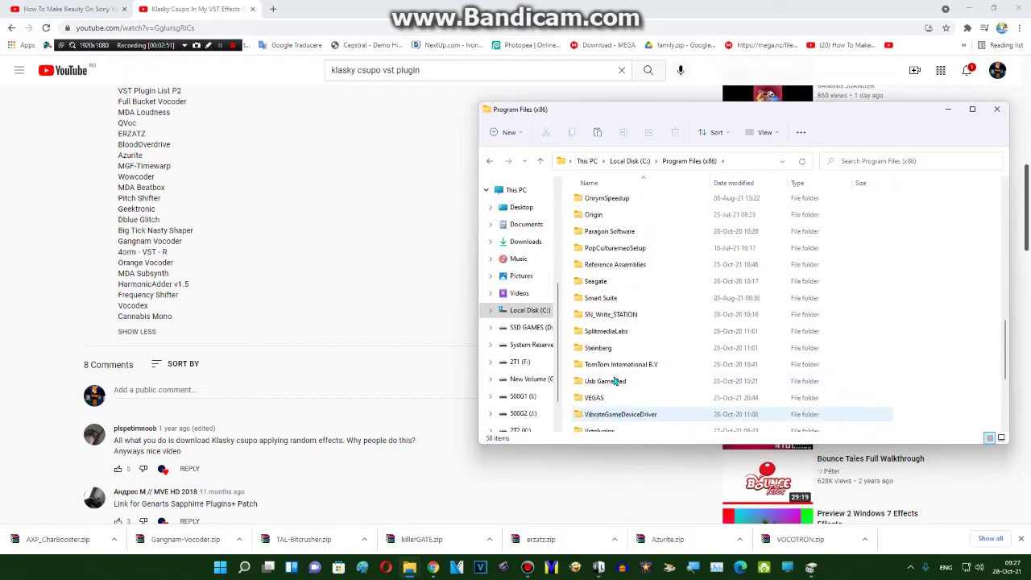
{"action": "double_click", "coordinate": [602, 405]}
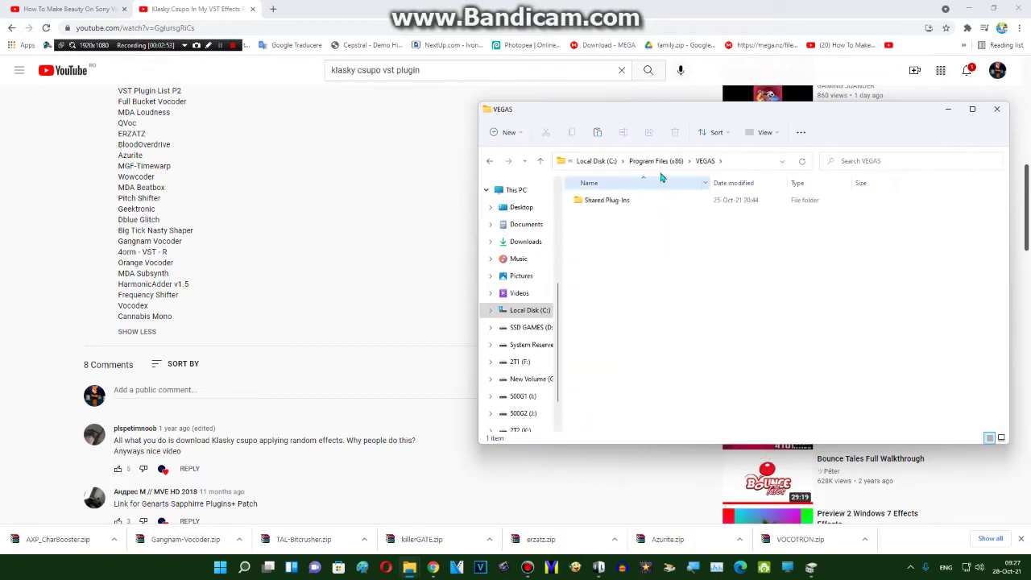
{"action": "left_click", "coordinate": [664, 161]}
{"action": "scroll", "coordinate": [621, 368], "scroll_direction": "down", "scroll_amount": 2}
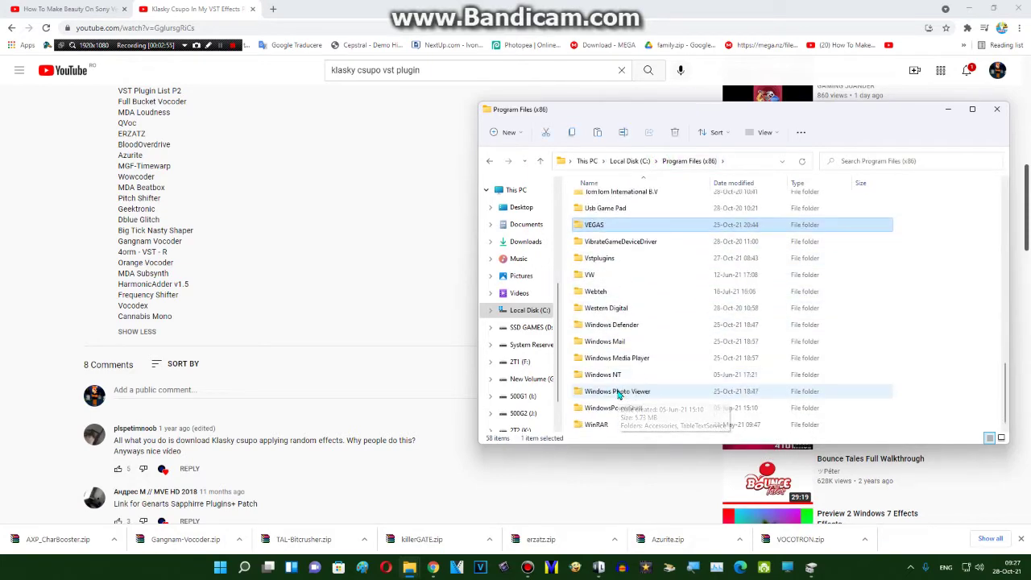
{"action": "double_click", "coordinate": [599, 258]}
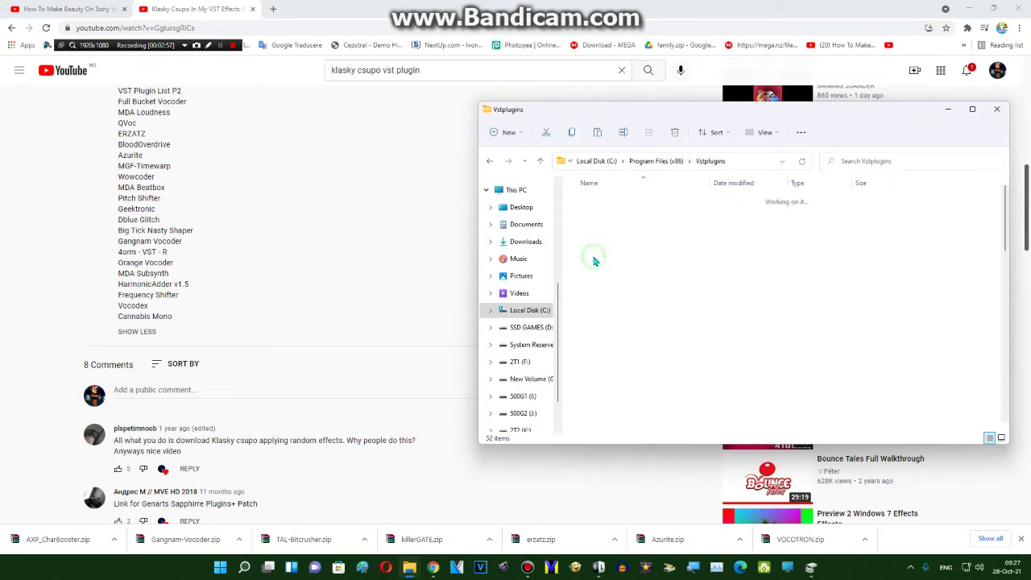
{"action": "key", "text": "ctrl+v"}
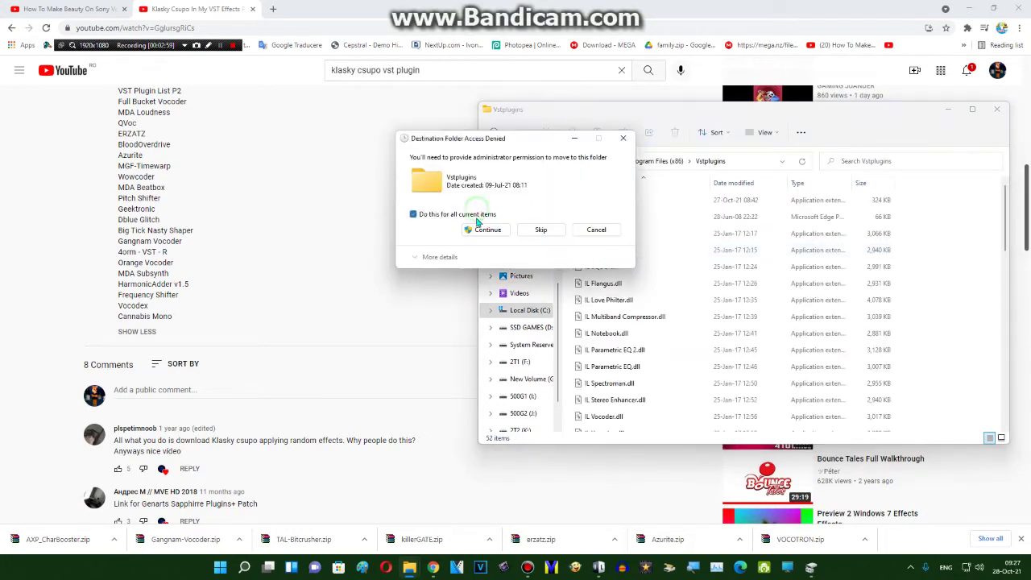
{"action": "left_click", "coordinate": [486, 230]}
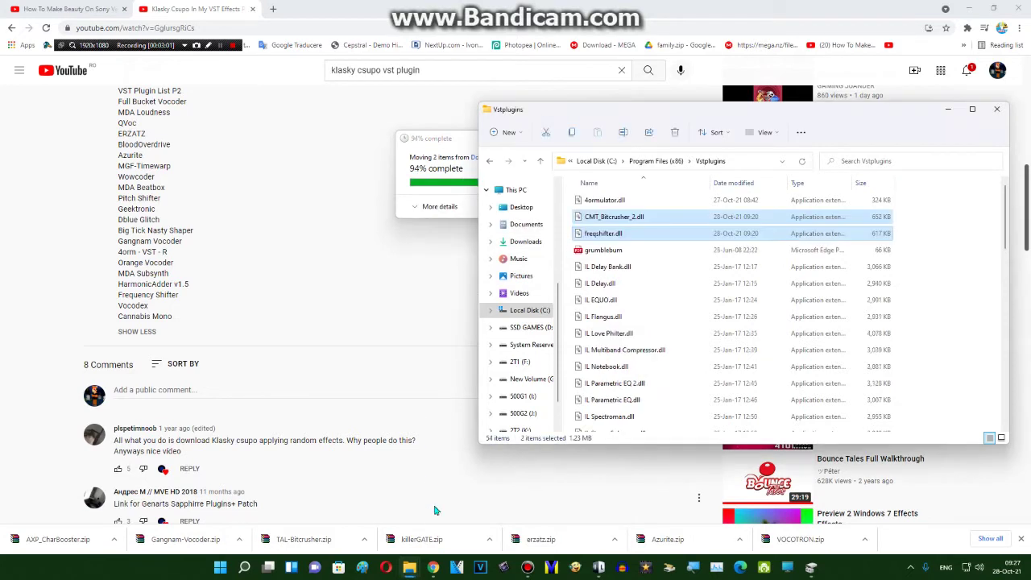
Step: Switch to VEGAS Pro 14.0 and open the Klasky Csupo Robot Logo clip on the timeline
{"action": "left_click", "coordinate": [457, 567]}
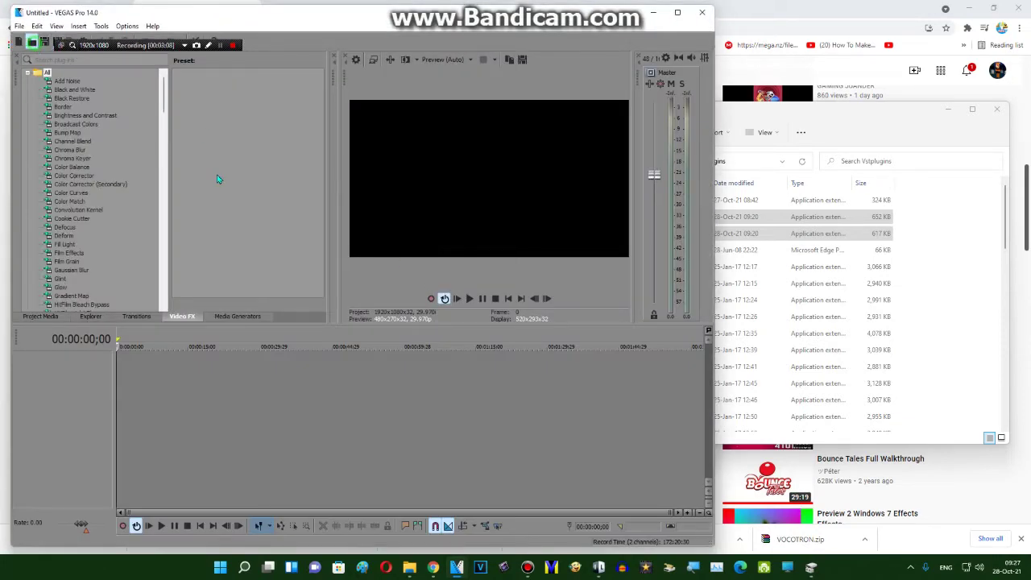
{"action": "key", "text": "ctrl+o"}
{"action": "type", "text": "klasky csupo robot logo"}
{"action": "key", "text": "Return"}
{"action": "left_click", "coordinate": [422, 225]}
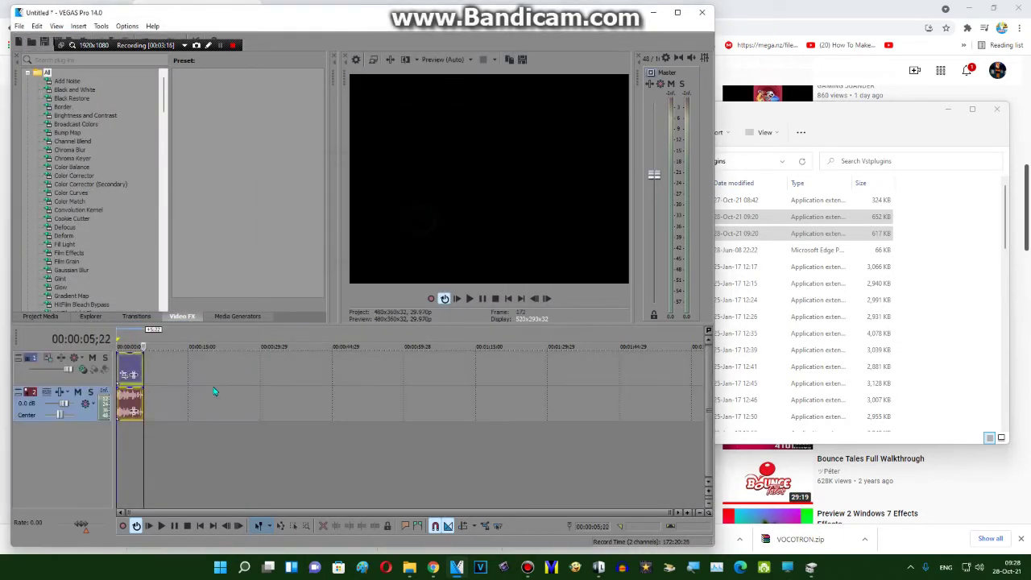
Step: Add the CMT_Bitcrusher_2 plug-in to the clip's audio event and close its settings window
{"action": "left_click", "coordinate": [125, 402]}
{"action": "left_click", "coordinate": [135, 411]}
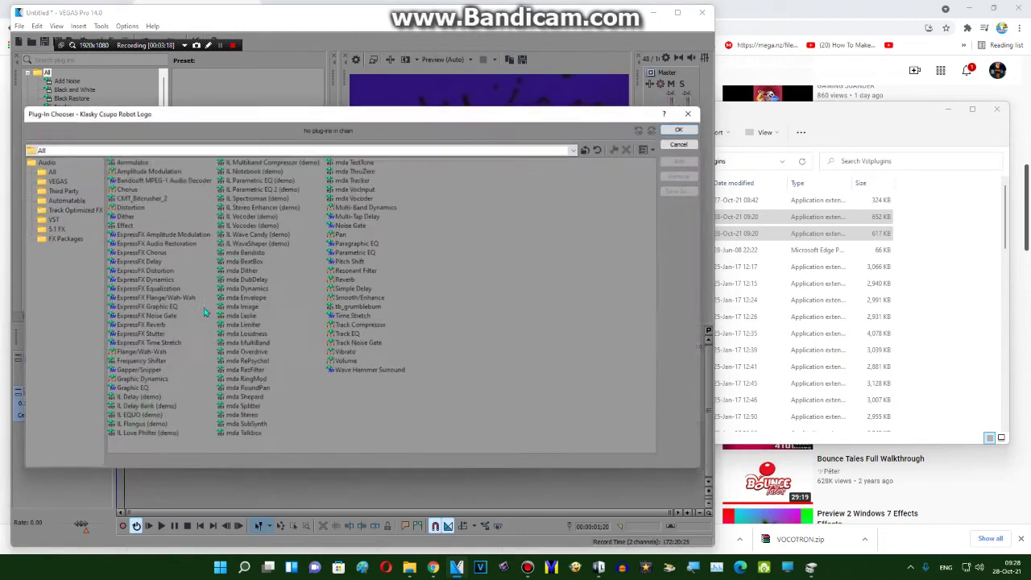
{"action": "double_click", "coordinate": [136, 198]}
{"action": "left_click", "coordinate": [683, 128]}
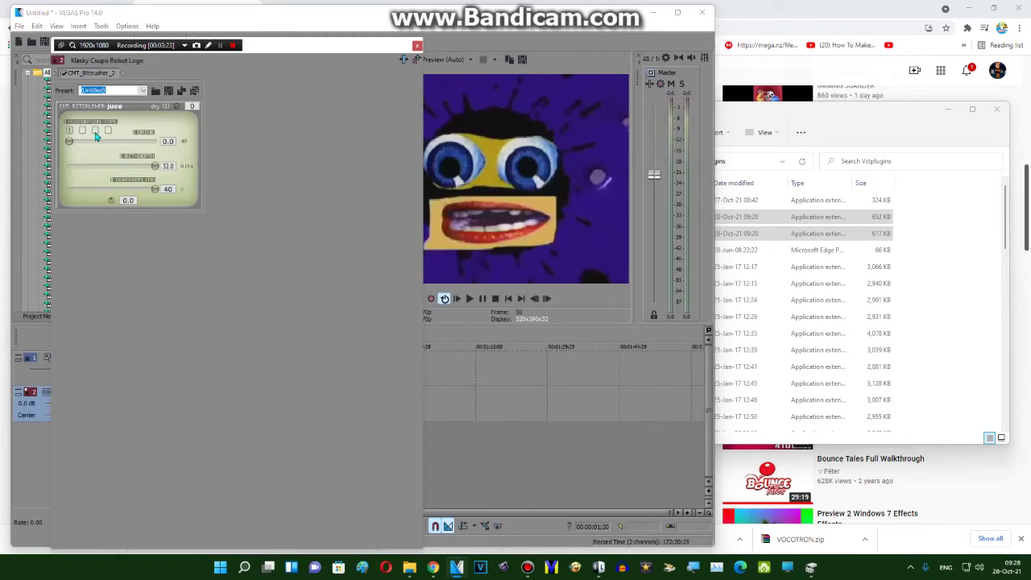
{"action": "left_click", "coordinate": [412, 45]}
Step: Play the clip with the bitcrusher effect applied, and close VEGAS Pro
{"action": "left_click", "coordinate": [509, 298]}
{"action": "key", "text": "space"}
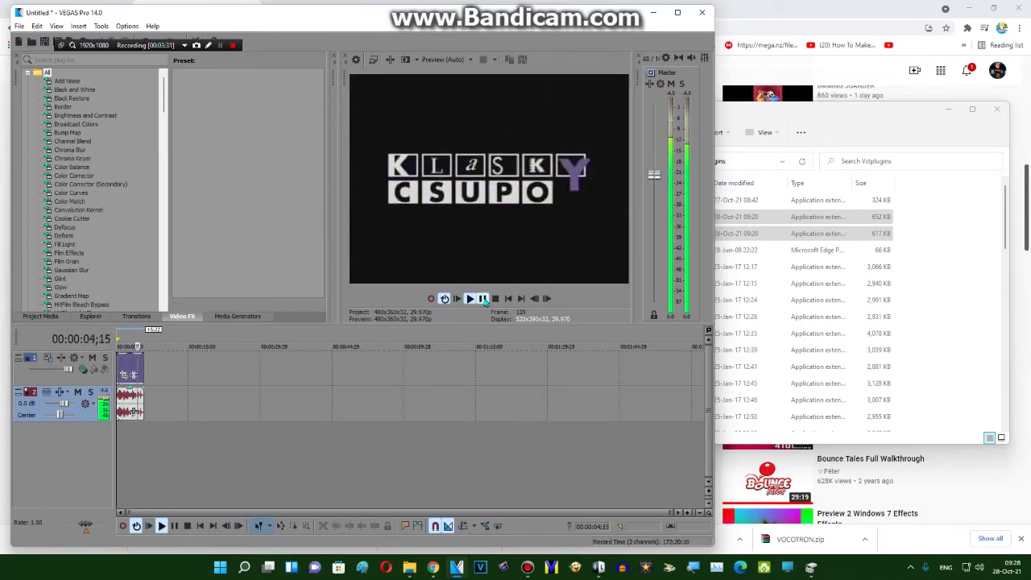
{"action": "left_click", "coordinate": [702, 12]}
{"action": "left_click", "coordinate": [374, 227]}
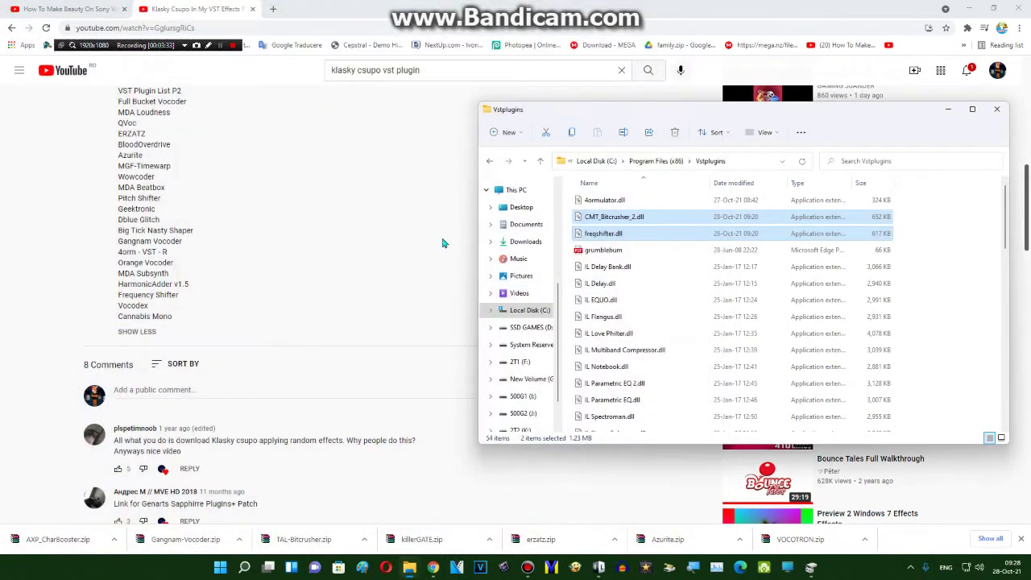
{"action": "left_click", "coordinate": [221, 48]}
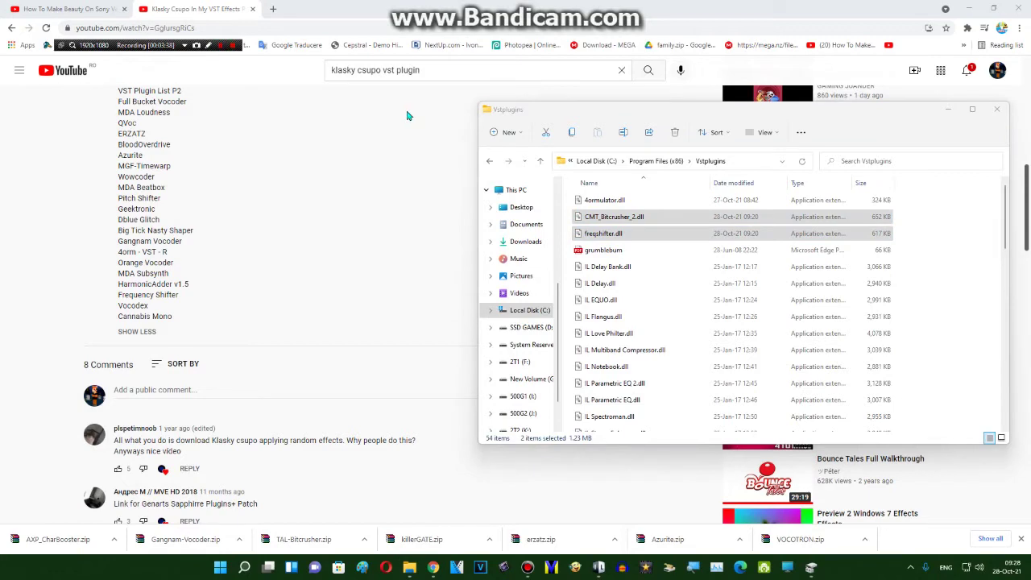
Step: Cut the nine ZIP archives dated today, from AXP_CharBooster to IO-Phaser, in the Downloads folder
{"action": "left_click", "coordinate": [526, 244]}
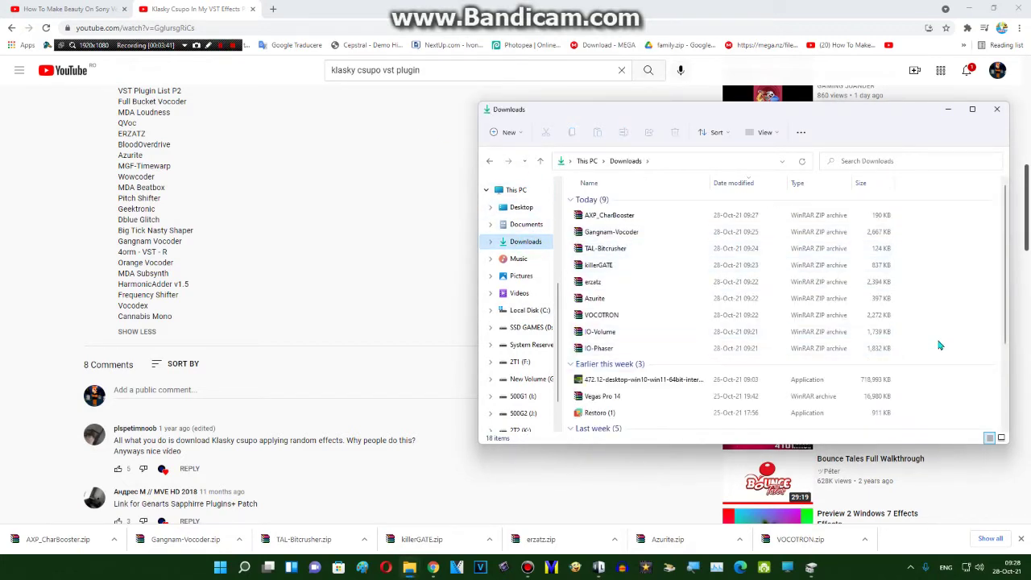
{"action": "left_click_drag", "start_coordinate": [924, 358], "coordinate": [660, 234]}
{"action": "right_click", "coordinate": [641, 242]}
{"action": "left_click", "coordinate": [647, 251]}
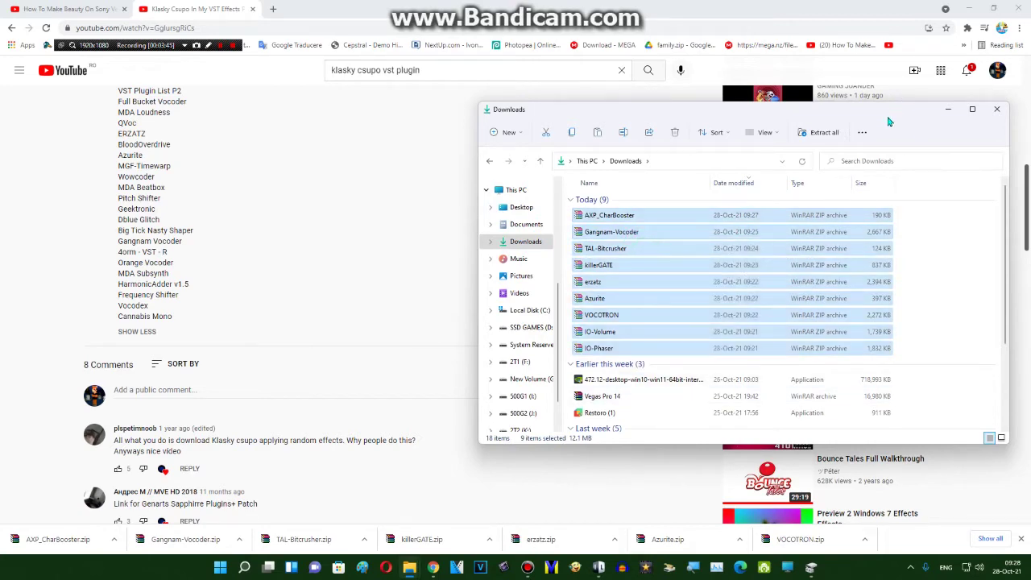
Step: Paste the nine archives onto the desktop and move their icons into the empty area away from the existing shortcuts
{"action": "left_click", "coordinate": [948, 109]}
{"action": "key", "text": "super+d"}
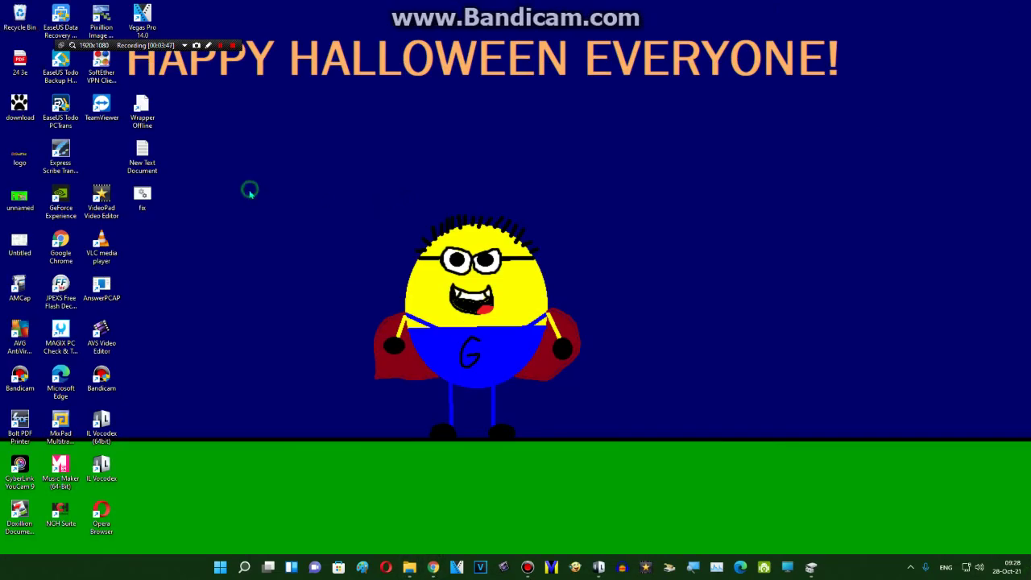
{"action": "right_click", "coordinate": [258, 199]}
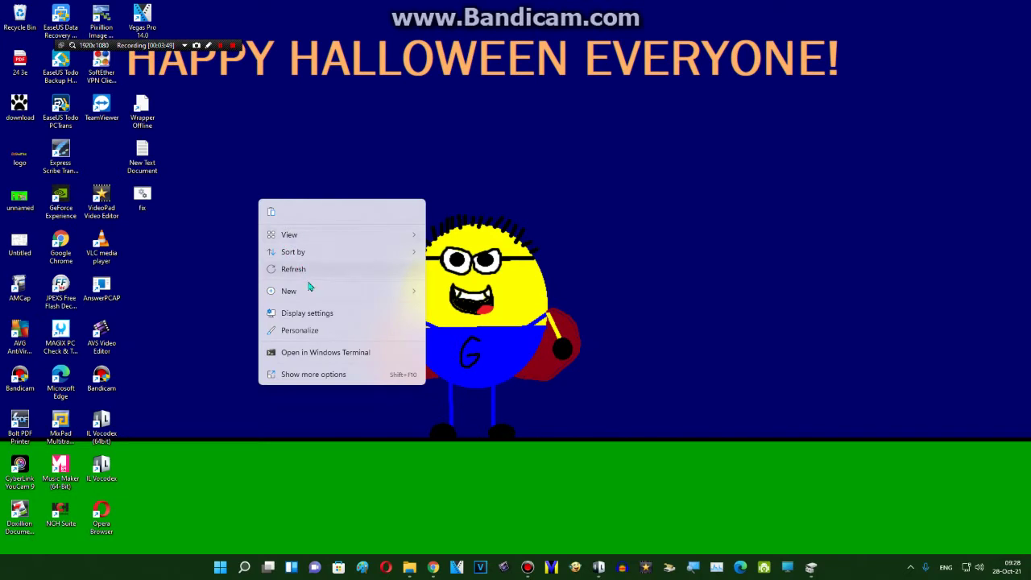
{"action": "left_click", "coordinate": [282, 376]}
{"action": "left_click", "coordinate": [319, 422]}
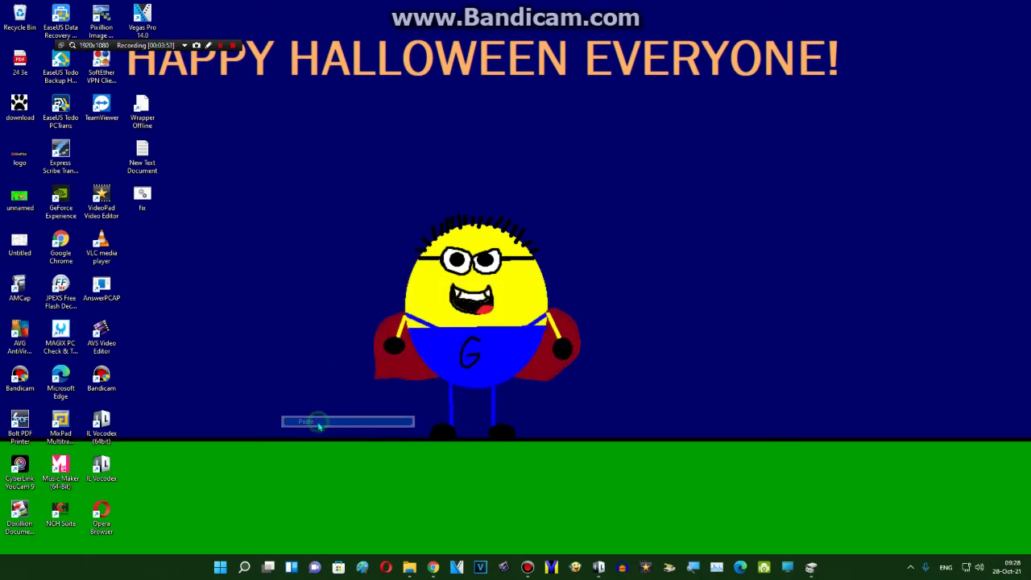
{"action": "left_click_drag", "start_coordinate": [103, 155], "coordinate": [349, 200]}
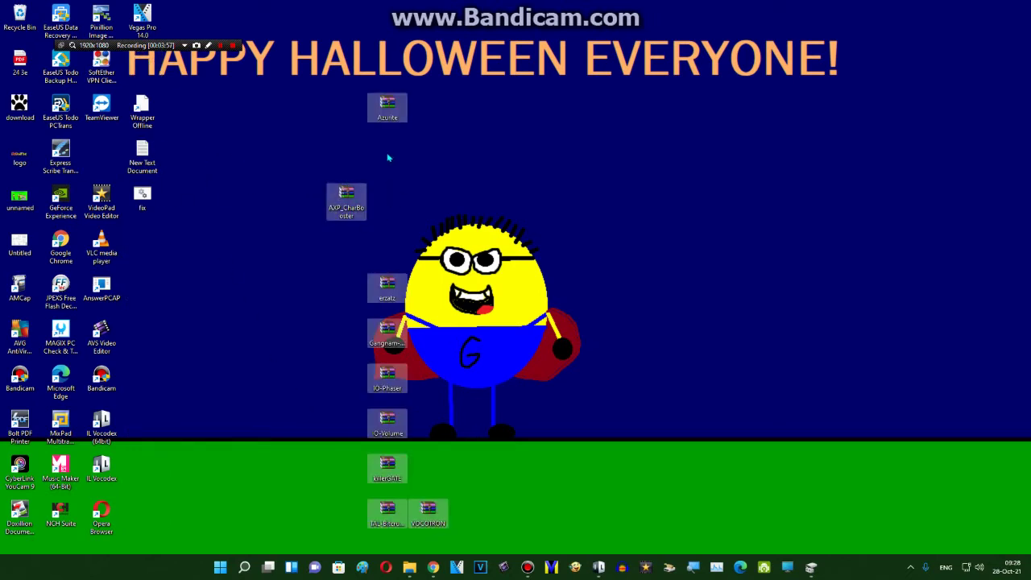
Step: Extract the Azurite archive on the desktop into the proposed Azurite folder
{"action": "right_click", "coordinate": [394, 108]}
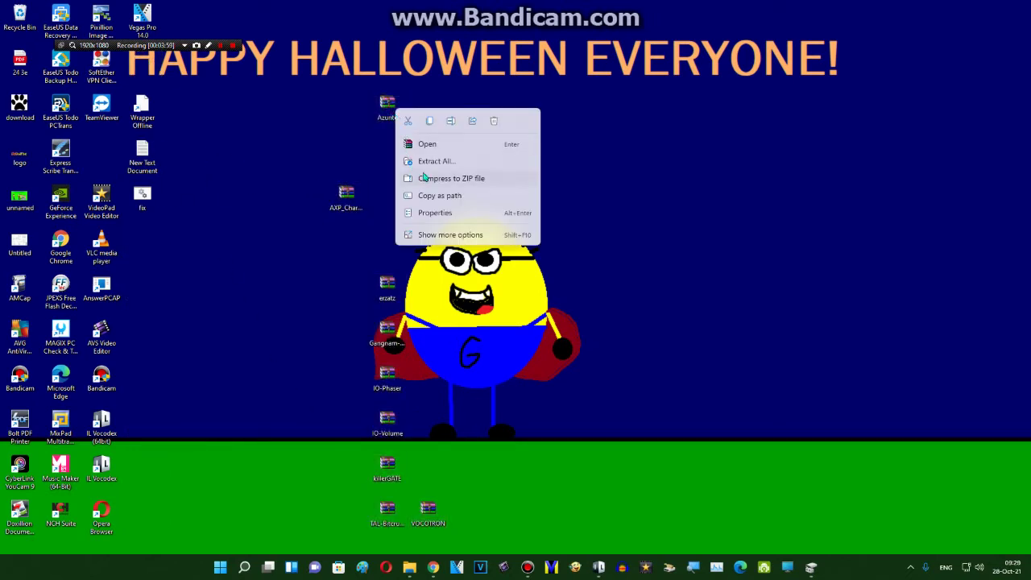
{"action": "left_click", "coordinate": [424, 165]}
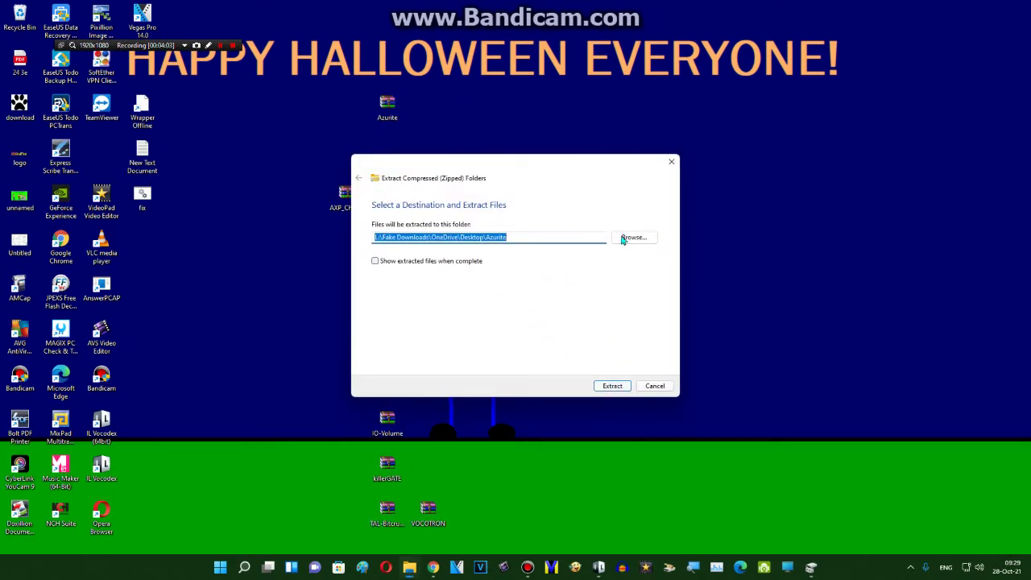
{"action": "left_click", "coordinate": [612, 386]}
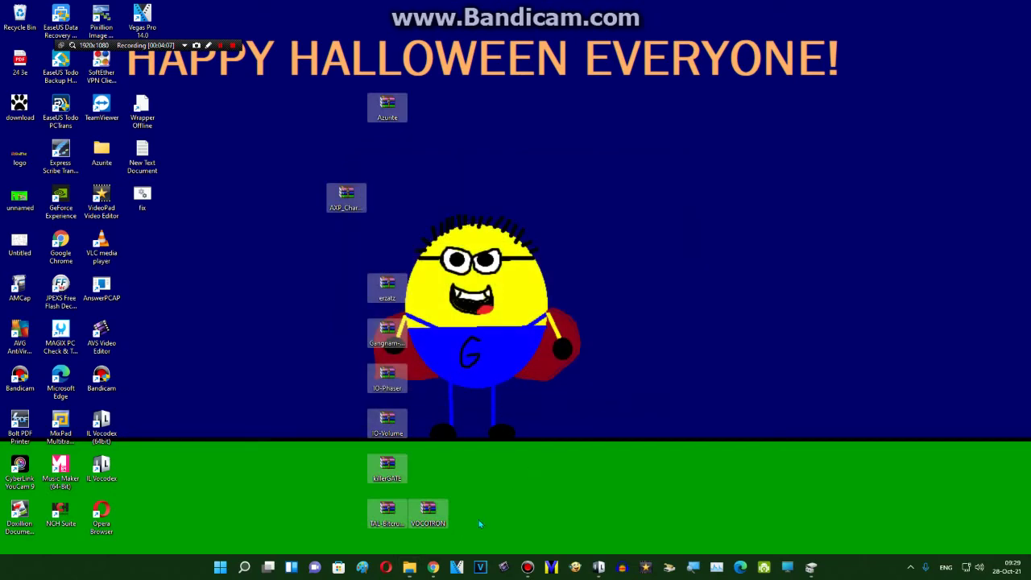
Step: Look through the files stored on the 2T3 (L:) drive, and put its window away
{"action": "mouse_move", "coordinate": [411, 563]}
{"action": "left_click", "coordinate": [422, 519]}
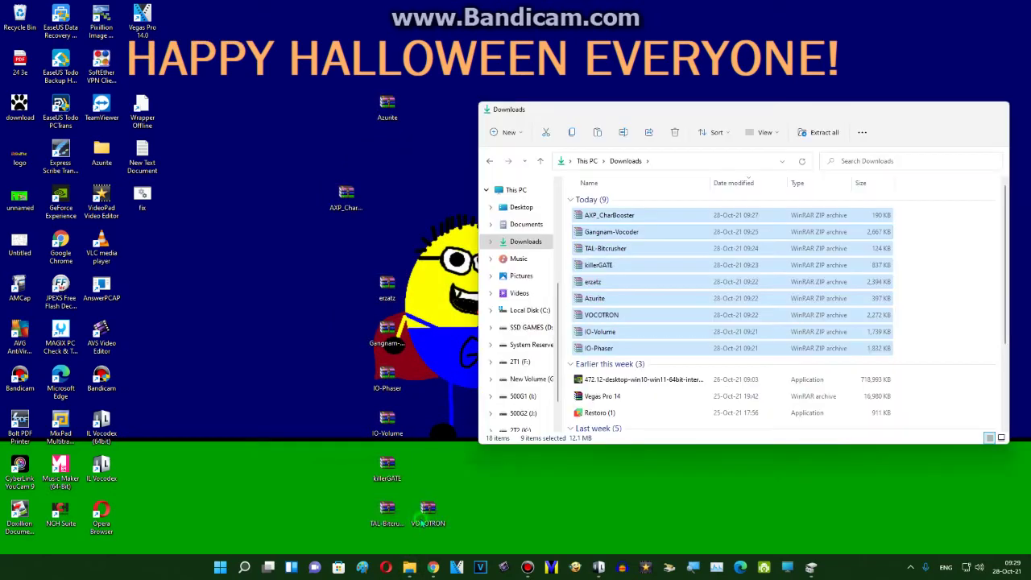
{"action": "scroll", "coordinate": [524, 383], "scroll_direction": "down", "scroll_amount": 1}
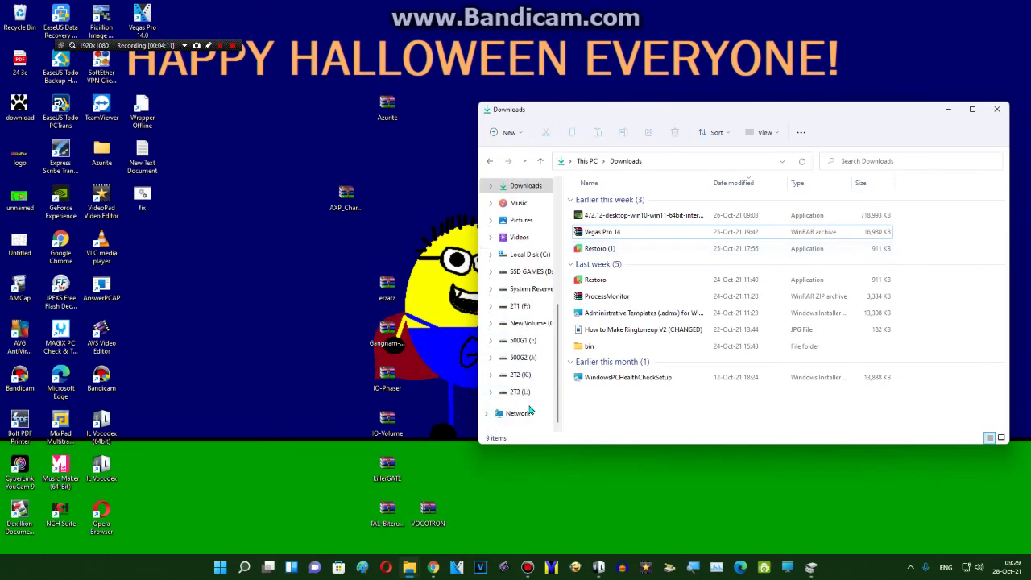
{"action": "left_click", "coordinate": [519, 392]}
{"action": "scroll", "coordinate": [653, 370], "scroll_direction": "down", "scroll_amount": 10}
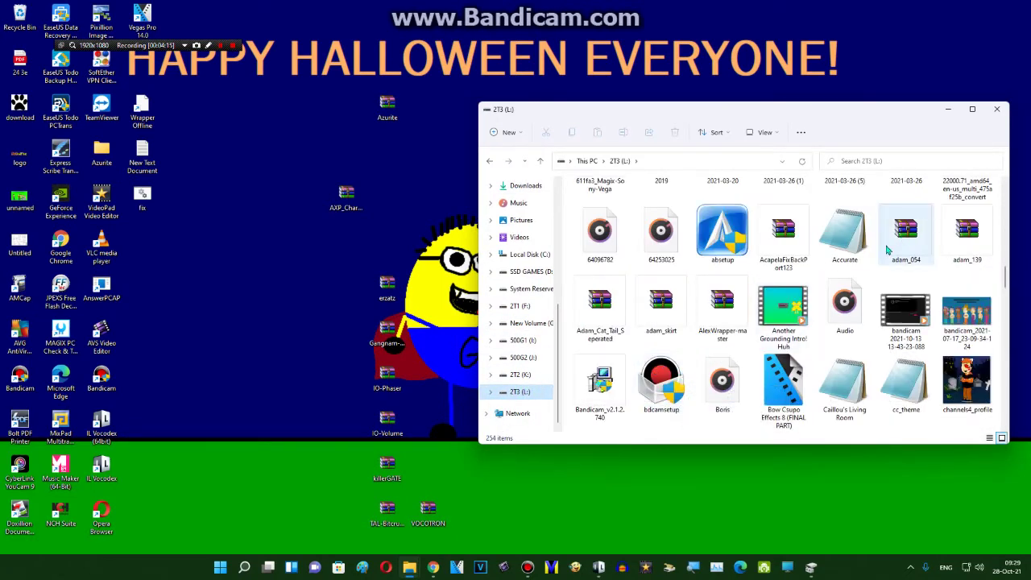
{"action": "scroll", "coordinate": [834, 274], "scroll_direction": "up", "scroll_amount": 2}
{"action": "left_click", "coordinate": [722, 208]}
{"action": "scroll", "coordinate": [722, 207], "scroll_direction": "up", "scroll_amount": 2}
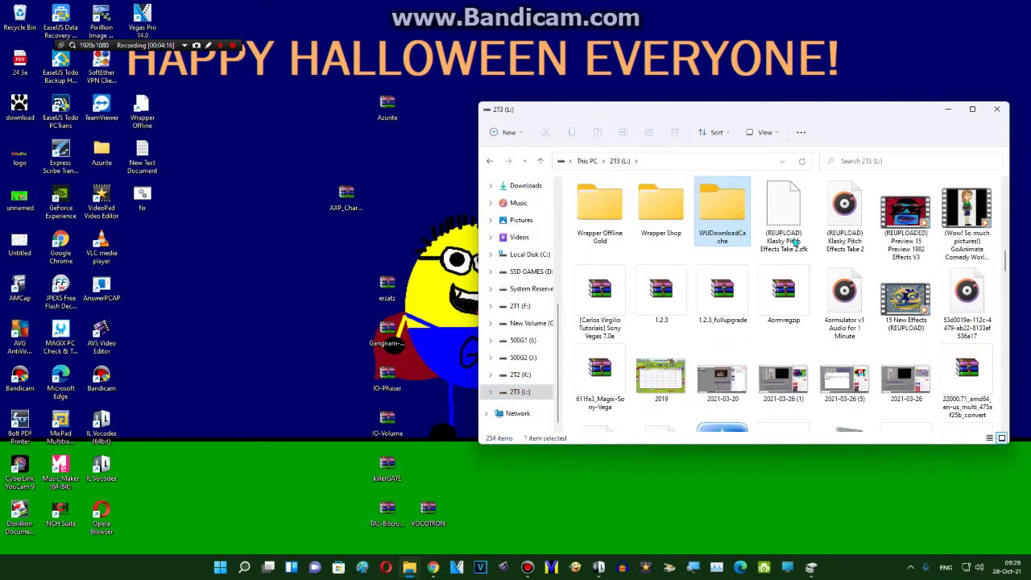
{"action": "key", "text": "Down"}
{"action": "key", "text": "Down"}
{"action": "key", "text": "Down"}
{"action": "key", "text": "Down"}
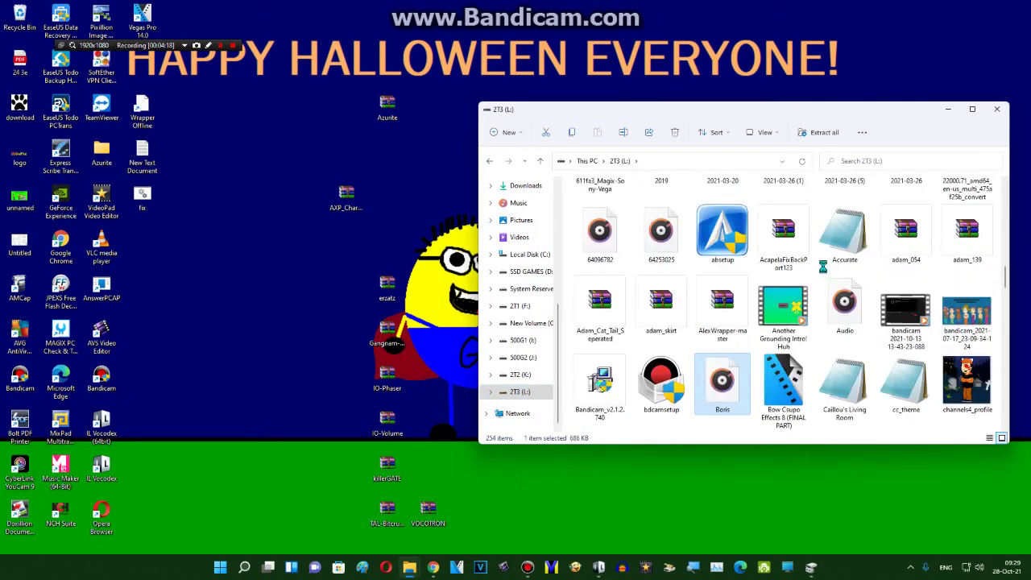
{"action": "key", "text": "Down"}
{"action": "key", "text": "Down"}
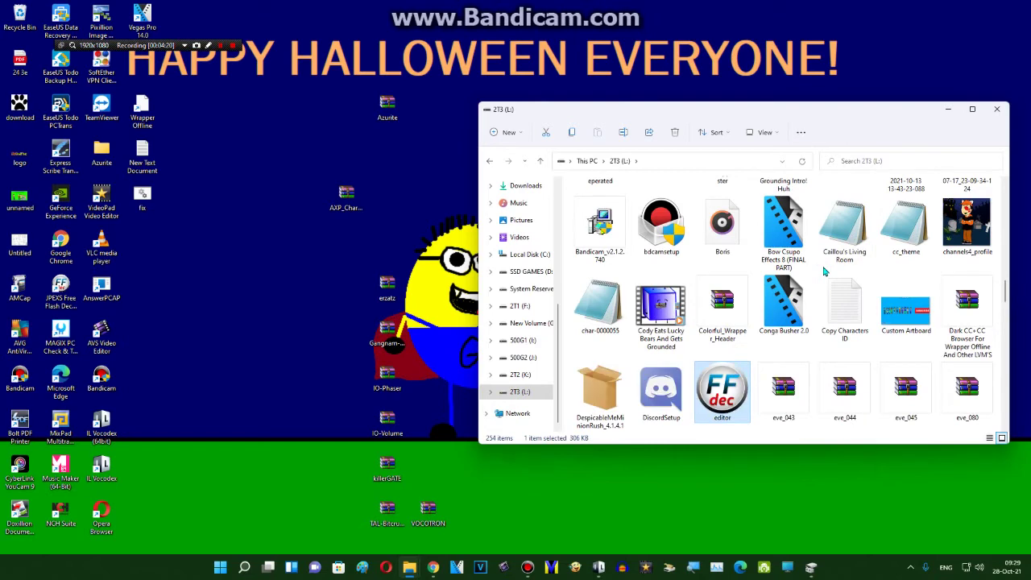
{"action": "key", "text": "Down"}
{"action": "key", "text": "Down"}
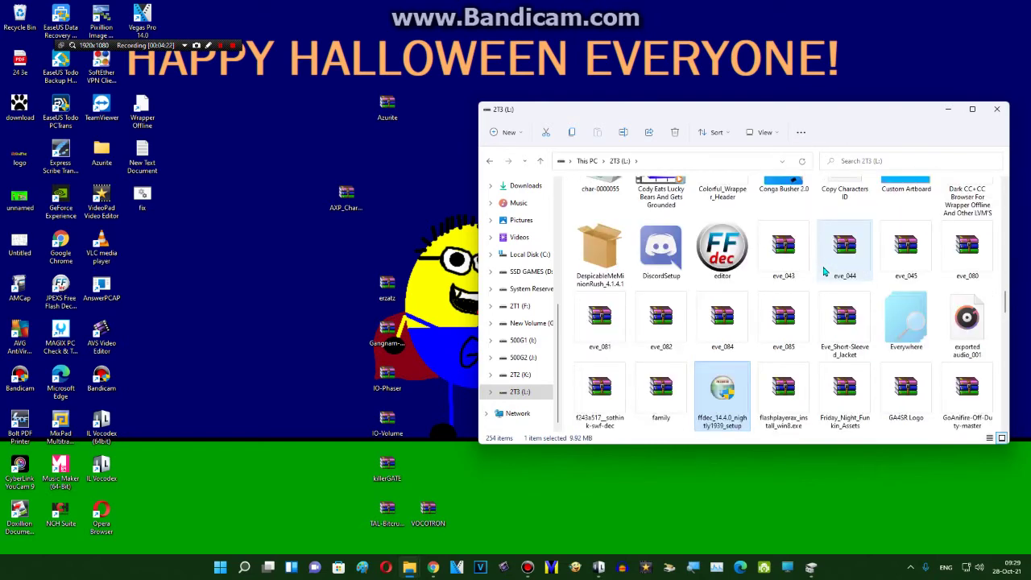
{"action": "key", "text": "Down"}
{"action": "key", "text": "Down"}
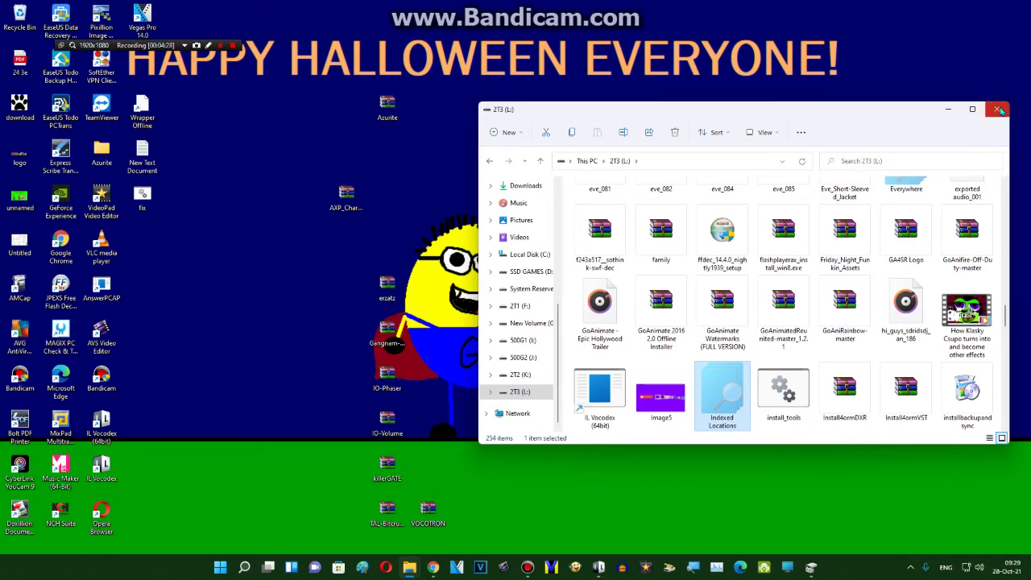
{"action": "left_click", "coordinate": [950, 113]}
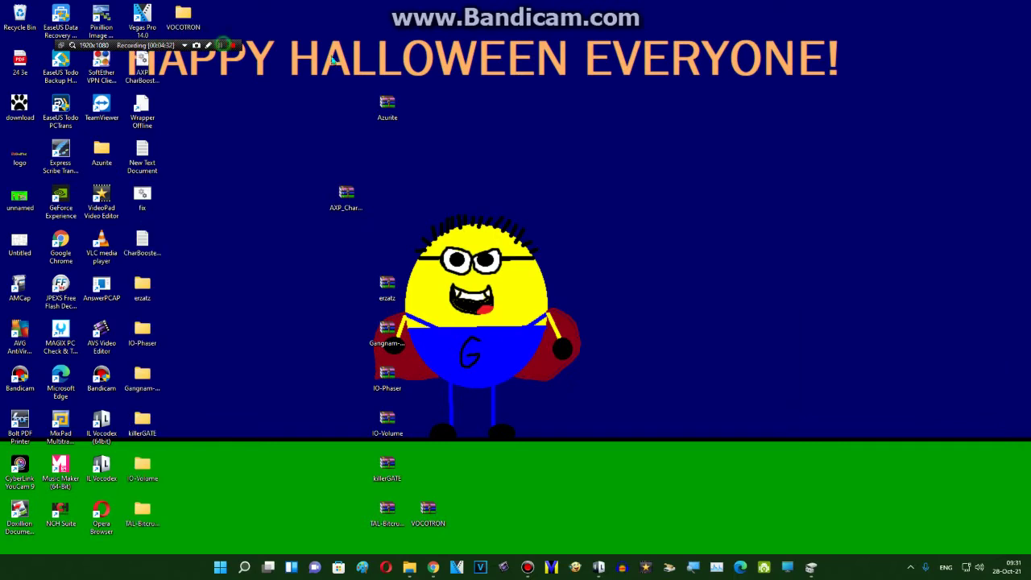
Step: Delete the nine plug-in ZIP archives from the desktop
{"action": "left_click_drag", "start_coordinate": [476, 36], "coordinate": [337, 534]}
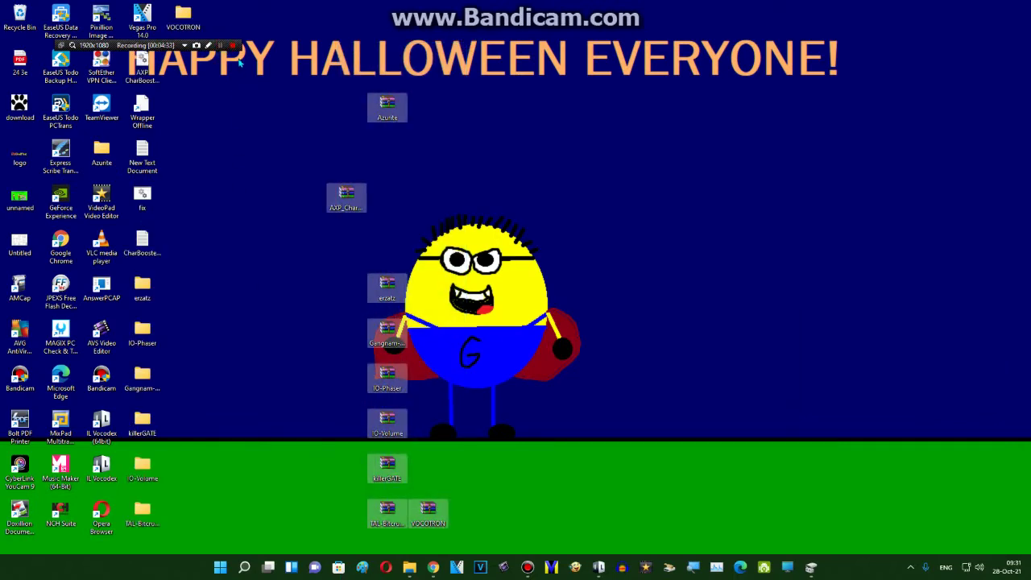
{"action": "key", "text": "Delete"}
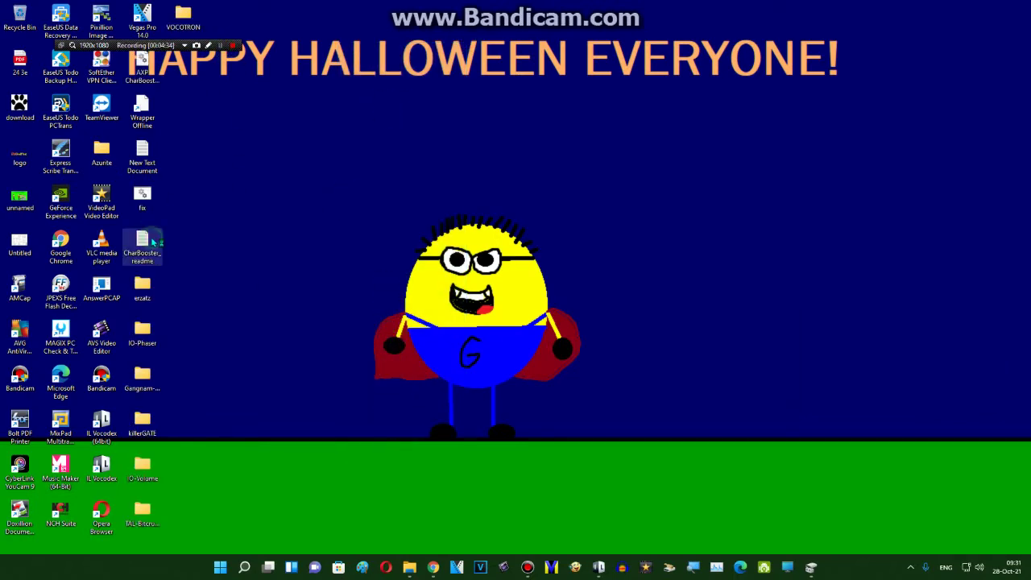
Step: View the CharBooster_readme file, close it, and bring up the Vstplugins folder in Program Files (x86)
{"action": "double_click", "coordinate": [143, 243]}
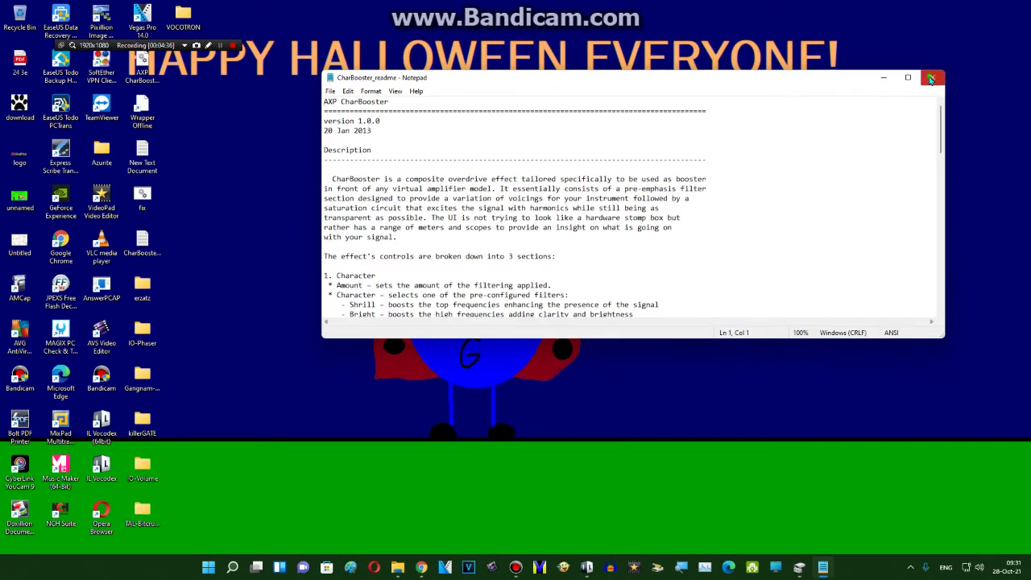
{"action": "left_click", "coordinate": [930, 79]}
{"action": "double_click", "coordinate": [142, 68]}
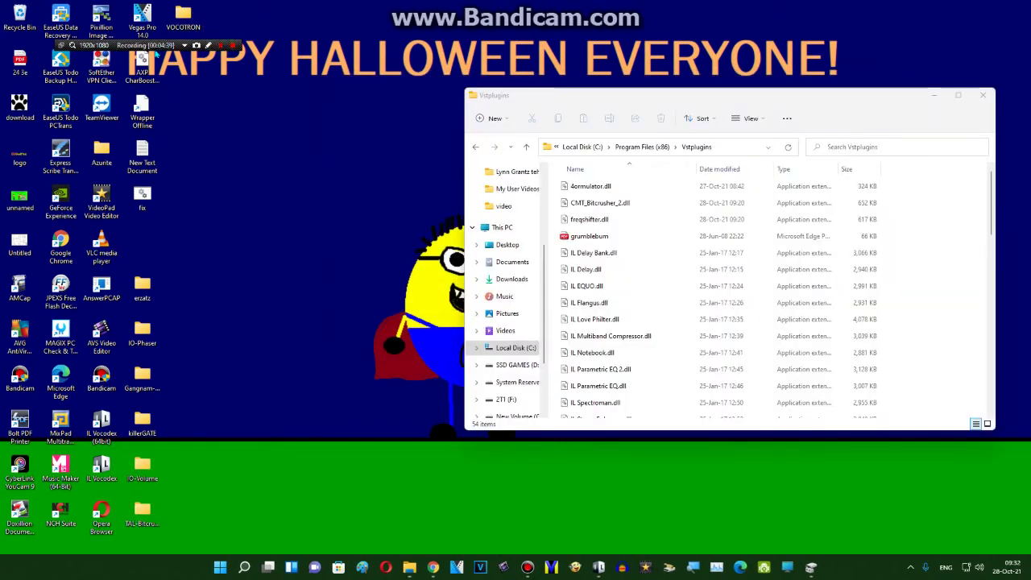
Step: Copy Azurite.dll from the desktop's Azurite folder into Vstplugins with administrator permission, and close the Azurite folder
{"action": "double_click", "coordinate": [107, 149]}
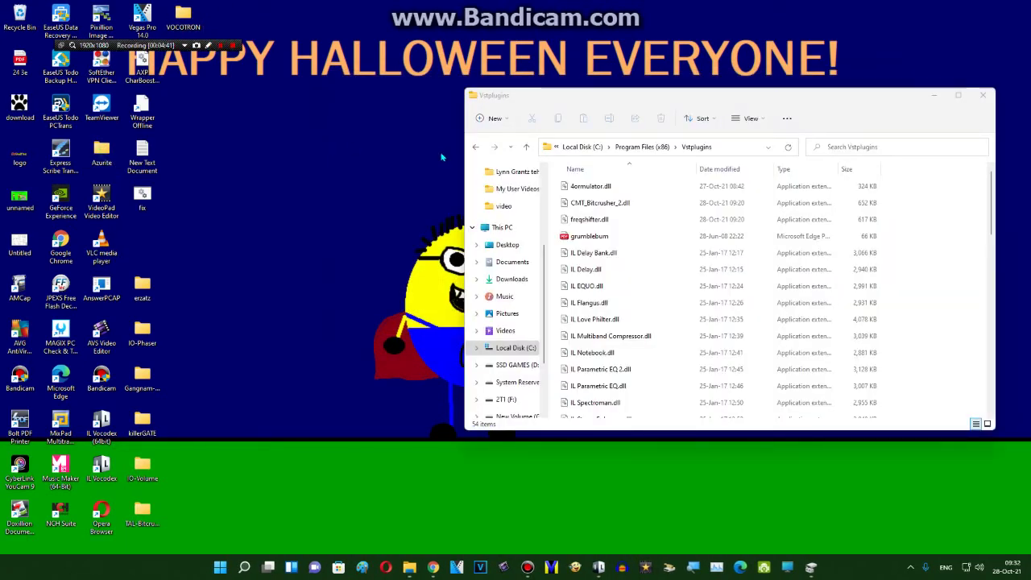
{"action": "left_click_drag", "start_coordinate": [658, 116], "coordinate": [517, 328]}
{"action": "left_click", "coordinate": [455, 410]}
{"action": "left_click", "coordinate": [920, 214]}
{"action": "key", "text": "ctrl+v"}
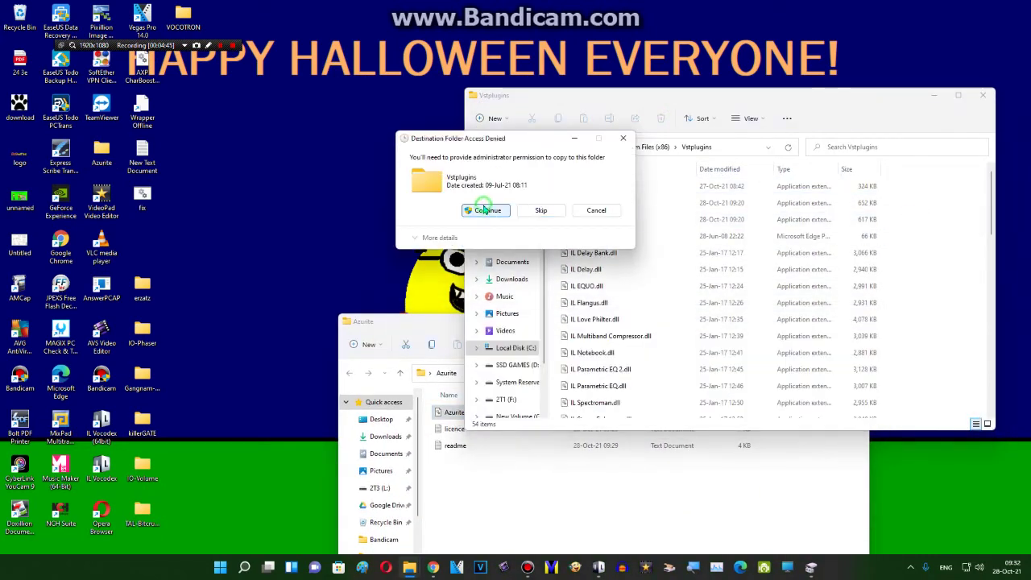
{"action": "left_click", "coordinate": [481, 209]}
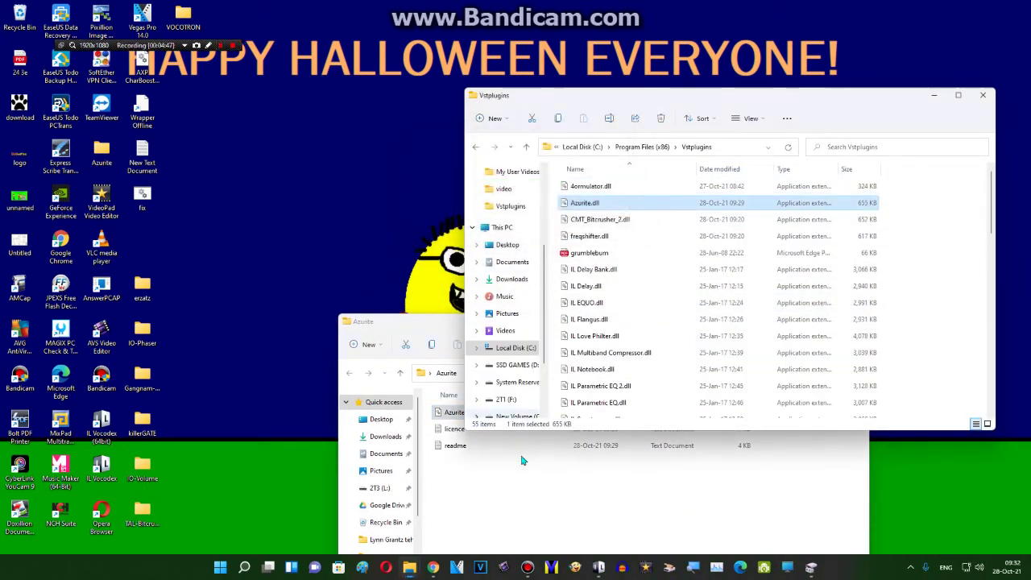
{"action": "left_click", "coordinate": [555, 493]}
{"action": "left_click", "coordinate": [858, 321]}
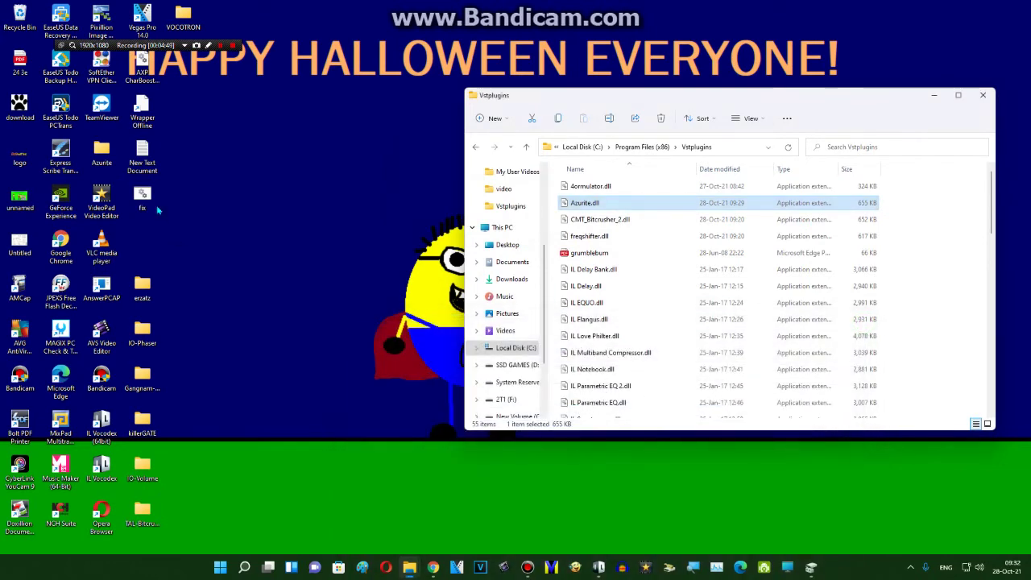
Step: Copy erzatz.dll from the erzatz folder into Vstplugins with administrator permission, and close the erzatz folder
{"action": "double_click", "coordinate": [143, 285]}
{"action": "left_click", "coordinate": [633, 324]}
{"action": "left_click_drag", "start_coordinate": [634, 324], "coordinate": [806, 266]}
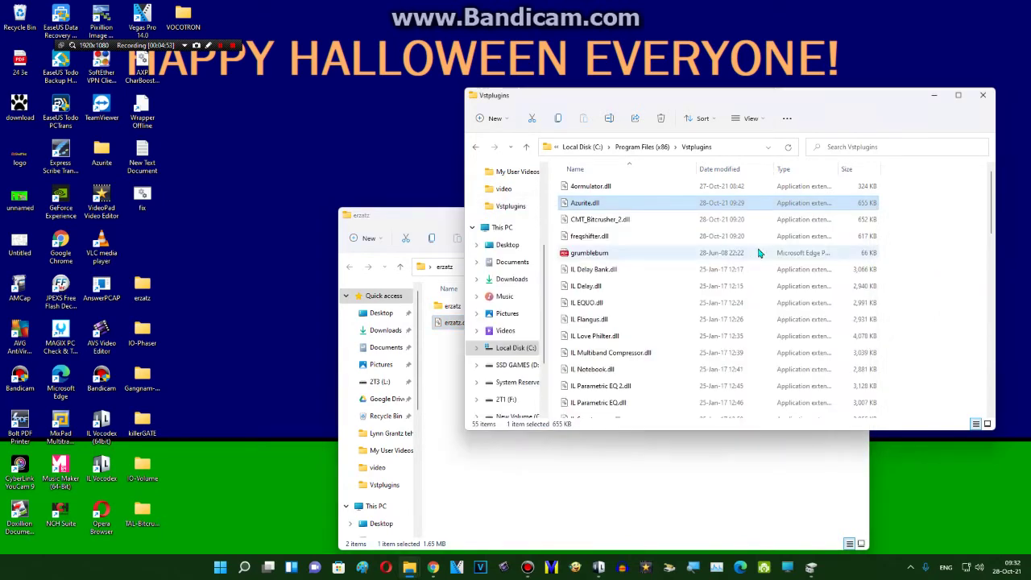
{"action": "left_click", "coordinate": [488, 210]}
{"action": "left_click", "coordinate": [515, 336]}
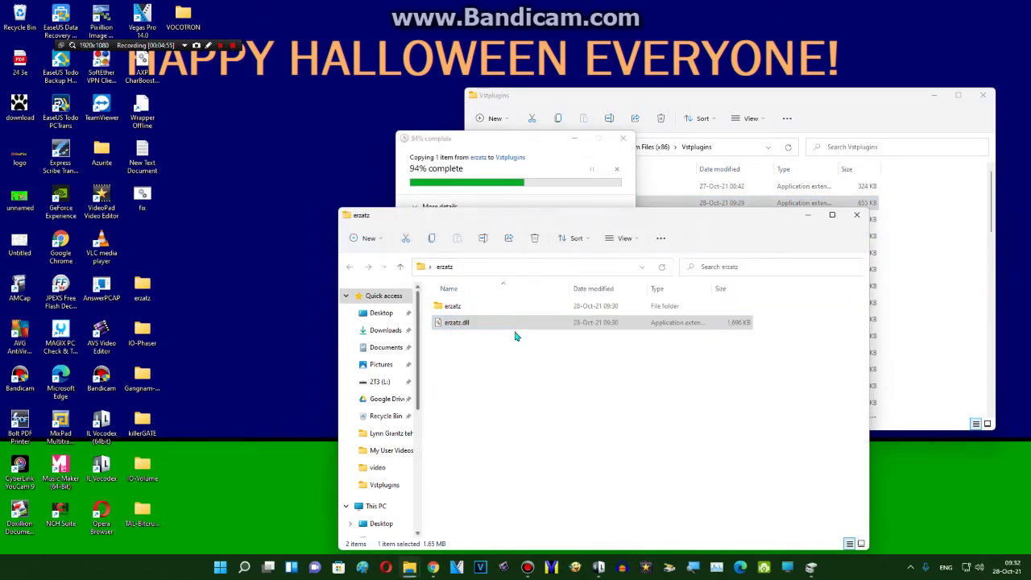
{"action": "left_click", "coordinate": [857, 214]}
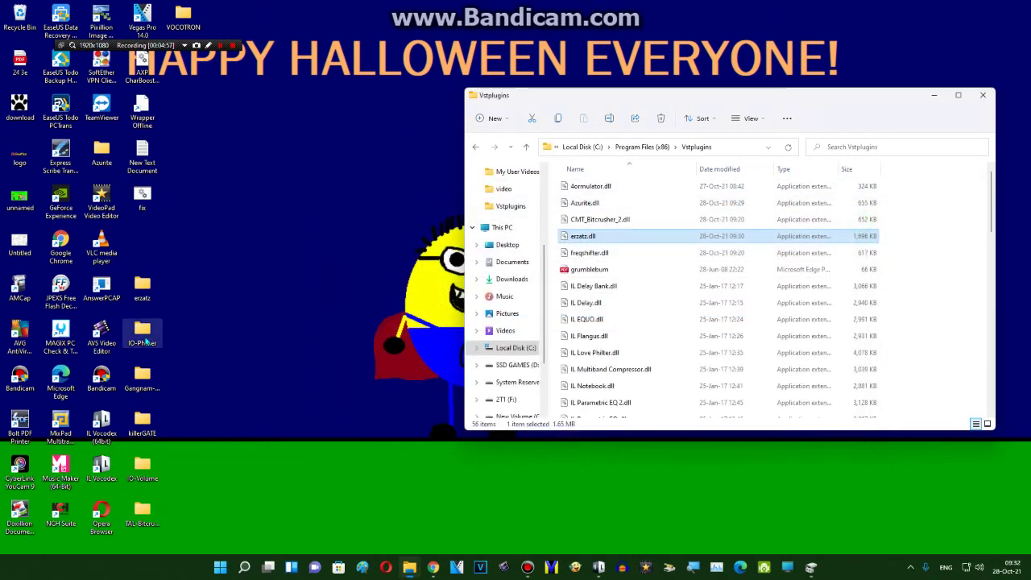
Step: Copy IO-Phaser.dll from the IO-Phaser folder into Vstplugins, and close the IO-Phaser folder
{"action": "double_click", "coordinate": [141, 337]}
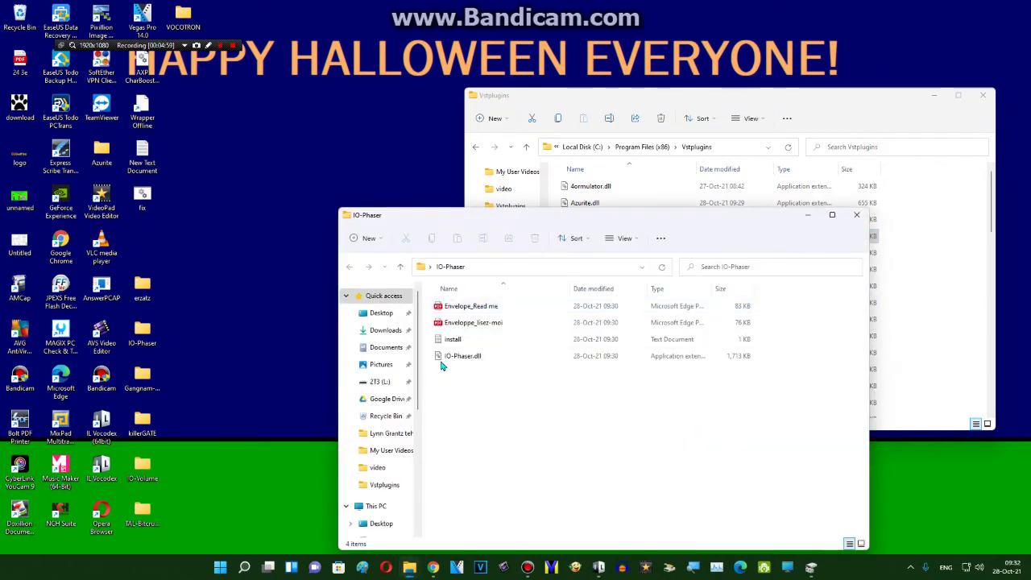
{"action": "left_click", "coordinate": [443, 356]}
{"action": "left_click_drag", "start_coordinate": [729, 384], "coordinate": [926, 354]}
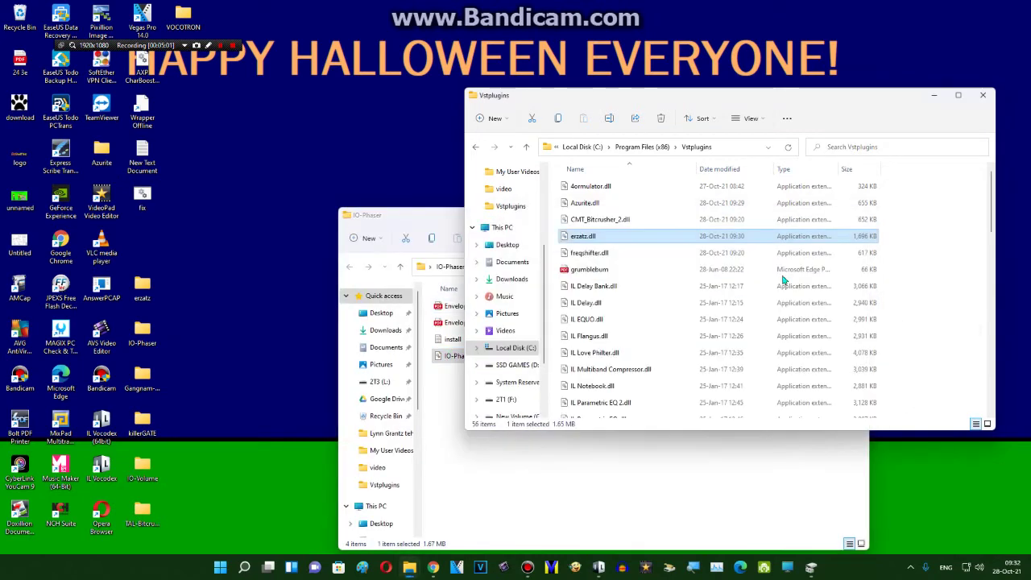
{"action": "left_click", "coordinate": [615, 494]}
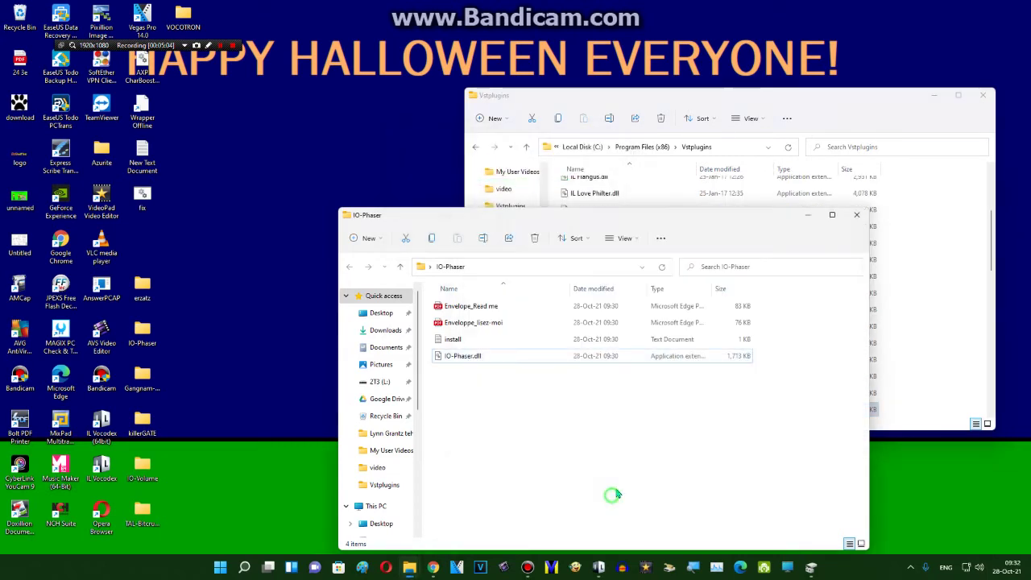
{"action": "left_click", "coordinate": [855, 215]}
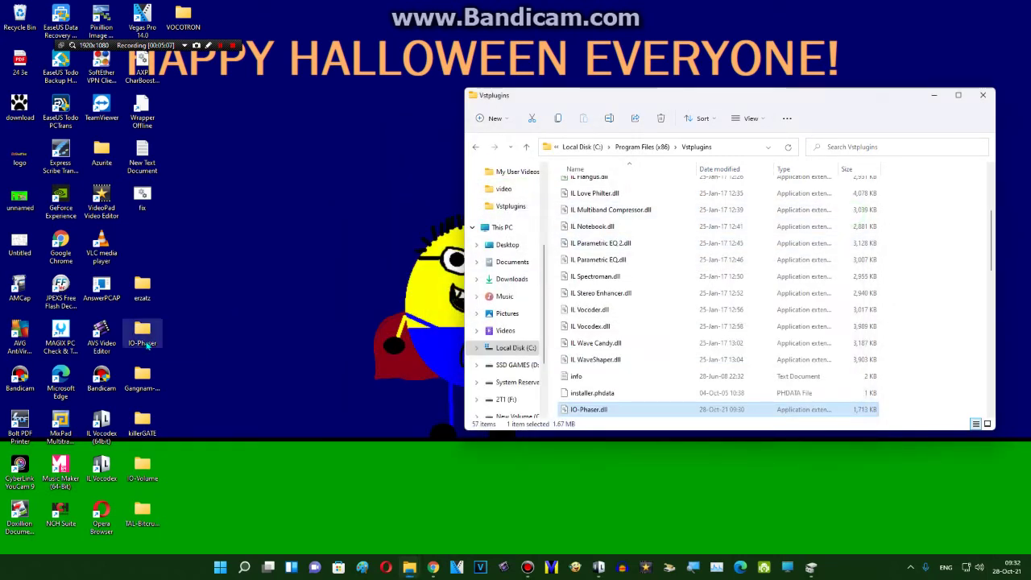
Step: Copy Gangnam Vocoder.dll from the Gangnam-Vocoder folder into Vstplugins with administrator permission, and close the source folder
{"action": "double_click", "coordinate": [142, 377]}
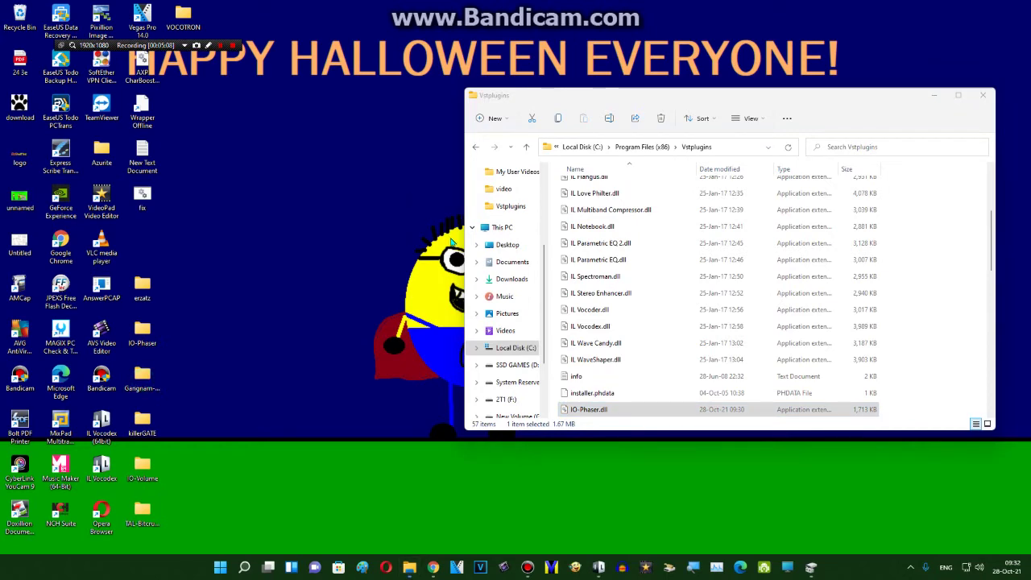
{"action": "left_click_drag", "start_coordinate": [476, 330], "coordinate": [913, 285]}
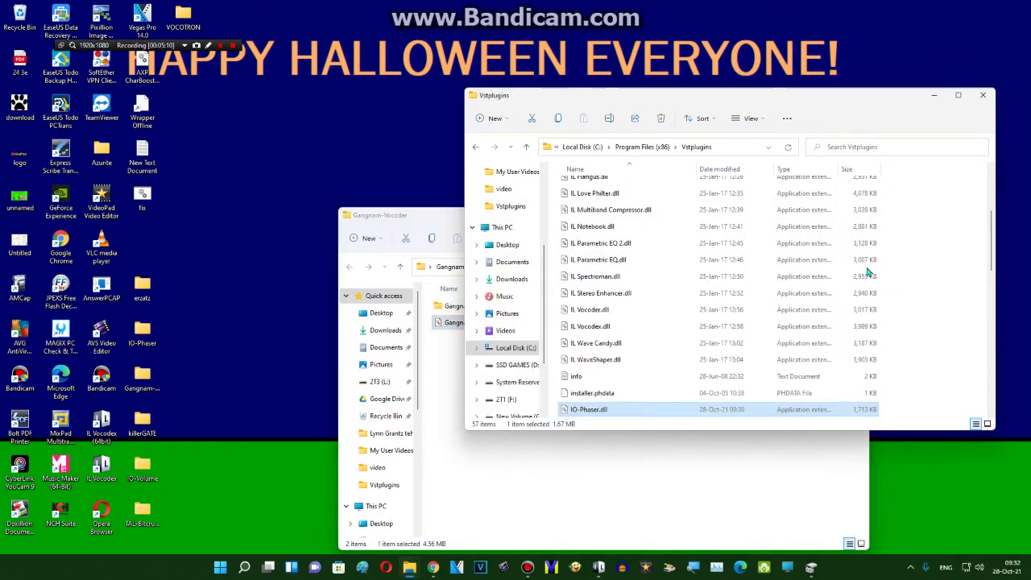
{"action": "left_click", "coordinate": [467, 212]}
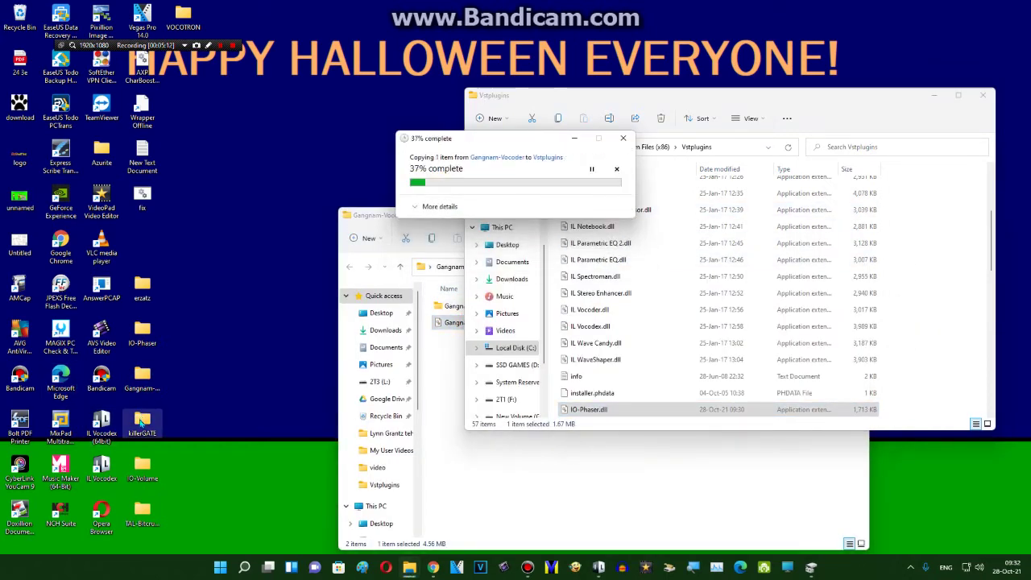
{"action": "left_click", "coordinate": [470, 437]}
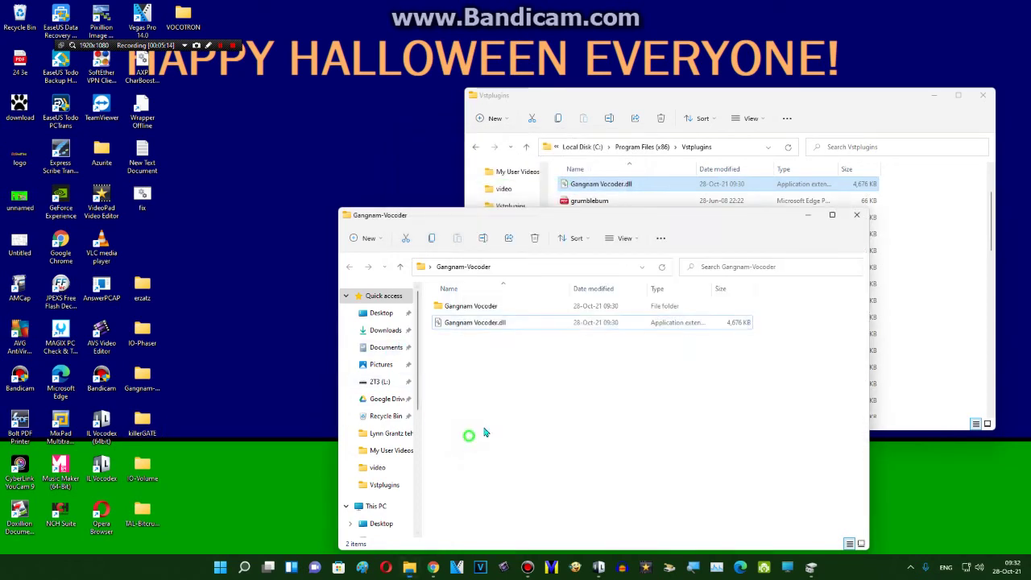
{"action": "left_click", "coordinate": [860, 216]}
Step: Copy killerGATE+.dll from the killerGATE folder into Vstplugins with administrator permission, and close the killerGATE folder
{"action": "double_click", "coordinate": [142, 420]}
{"action": "left_click_drag", "start_coordinate": [491, 306], "coordinate": [987, 290]}
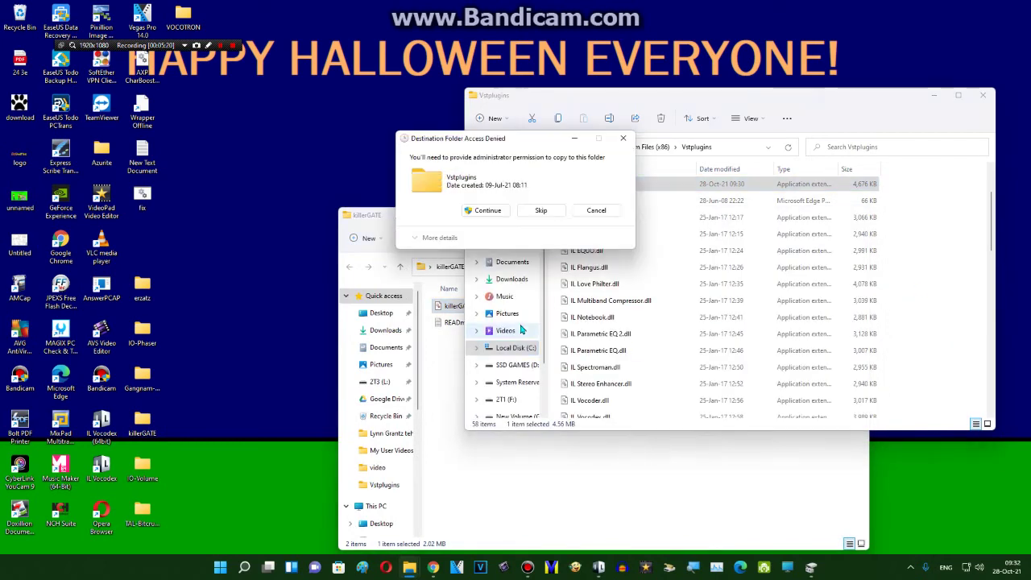
{"action": "left_click", "coordinate": [489, 212]}
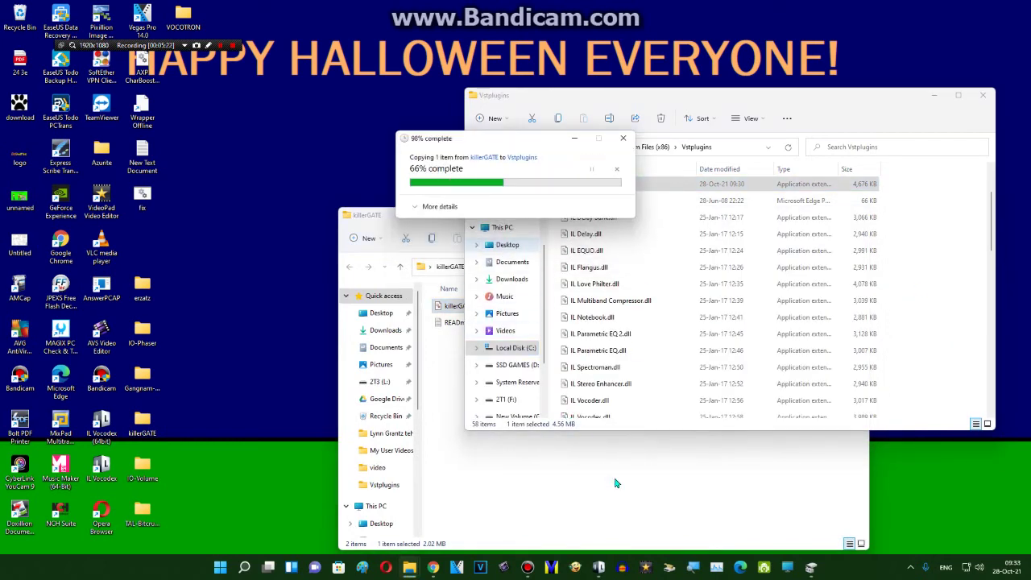
{"action": "left_click", "coordinate": [781, 303]}
{"action": "left_click", "coordinate": [856, 214]}
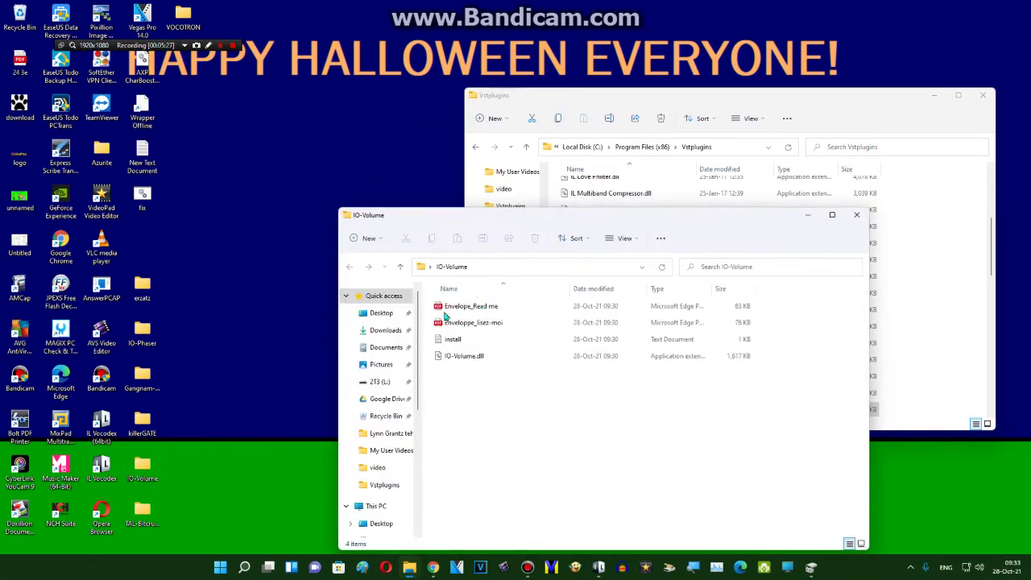
Step: Copy IO-Volume.dll from the IO-Volume folder into Vstplugins with administrator permission, and close the IO-Volume folder
{"action": "left_click", "coordinate": [451, 356]}
{"action": "left_click_drag", "start_coordinate": [453, 360], "coordinate": [958, 315]}
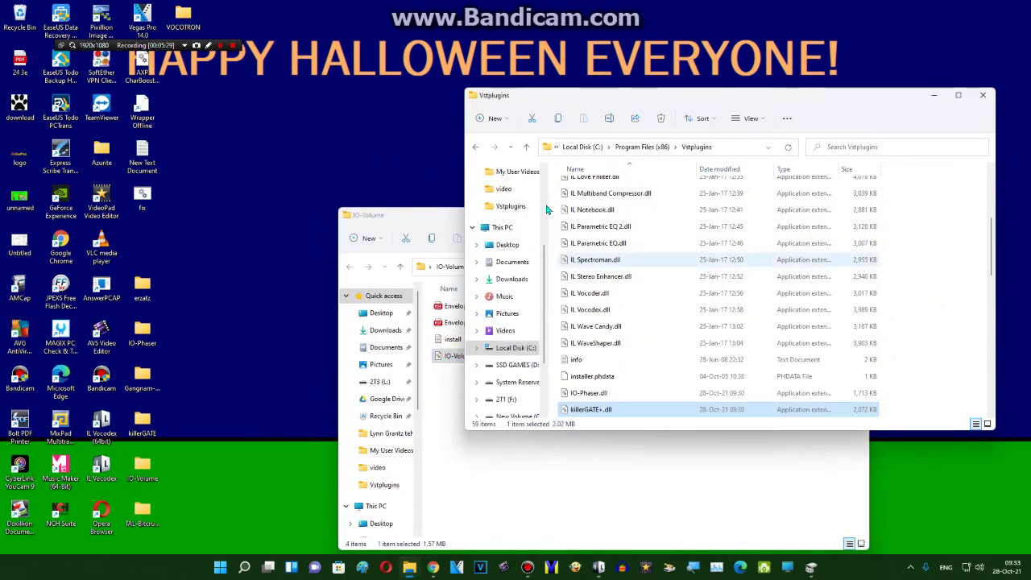
{"action": "left_click", "coordinate": [488, 212]}
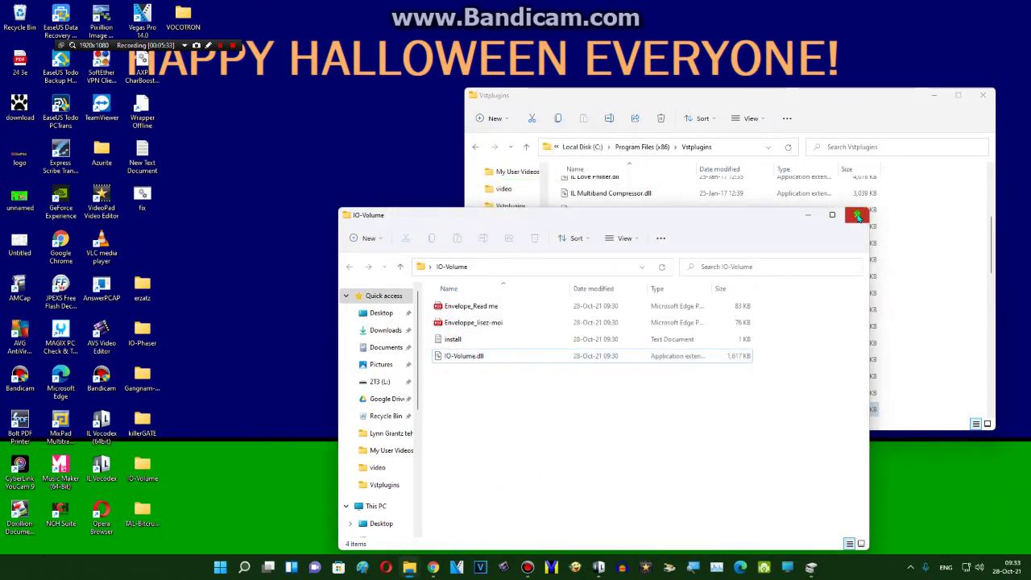
{"action": "left_click", "coordinate": [856, 214]}
Step: Copy the plug-in DLL from the TAL-Bitcrusher folder into Vstplugins, granting administrator permission
{"action": "double_click", "coordinate": [138, 515]}
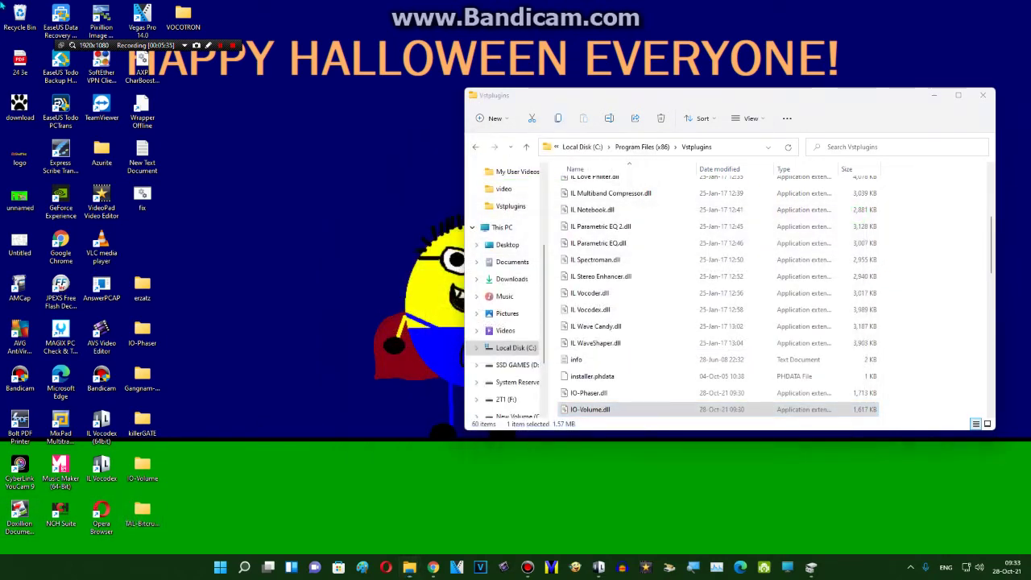
{"action": "left_click", "coordinate": [451, 307]}
{"action": "left_click_drag", "start_coordinate": [448, 312], "coordinate": [939, 271]}
{"action": "left_click", "coordinate": [490, 216]}
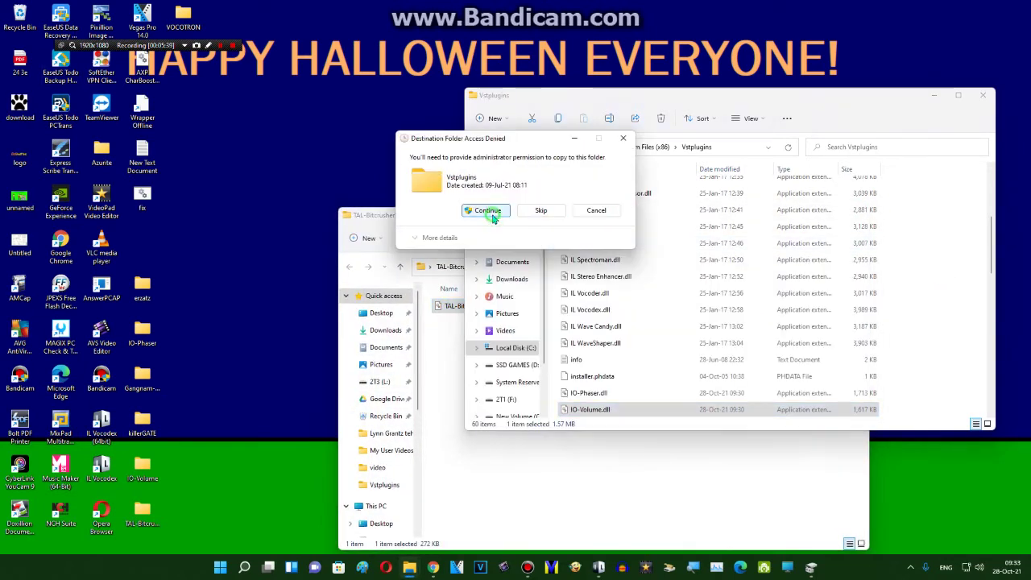
Step: Close the TAL-Bitcrusher folder and copy V O C O T R O N.dll from the VOCOTRON folder into Vstplugins with administrator permission
{"action": "left_click", "coordinate": [695, 511]}
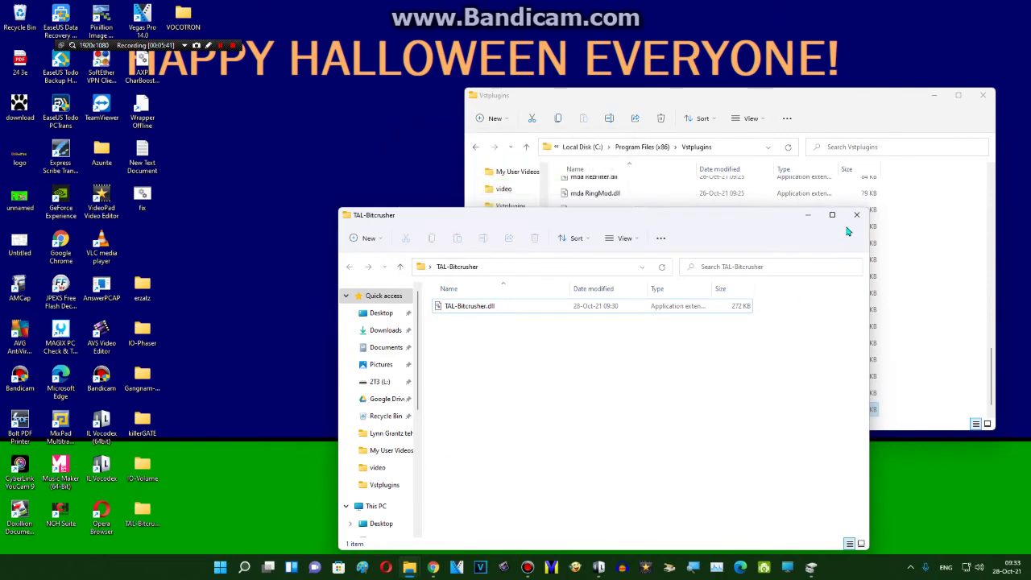
{"action": "left_click", "coordinate": [856, 214]}
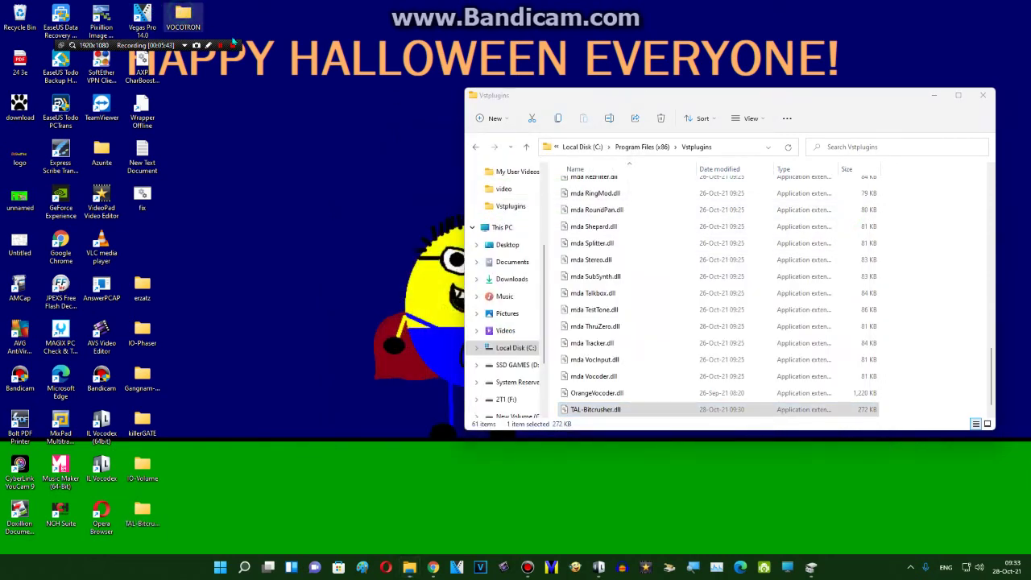
{"action": "double_click", "coordinate": [184, 17]}
{"action": "left_click_drag", "start_coordinate": [471, 322], "coordinate": [976, 283]}
{"action": "left_click", "coordinate": [474, 211]}
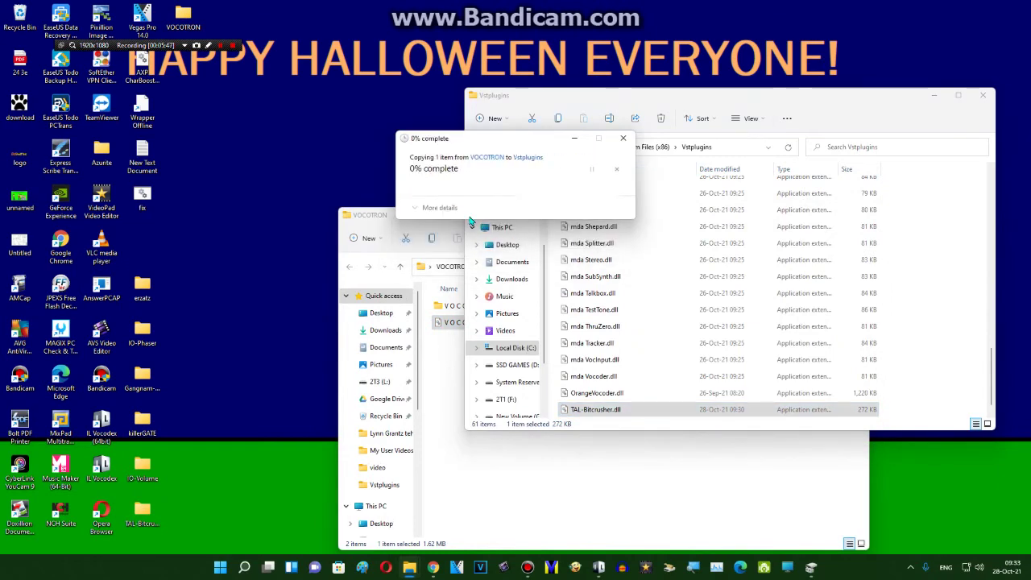
{"action": "left_click", "coordinate": [614, 465]}
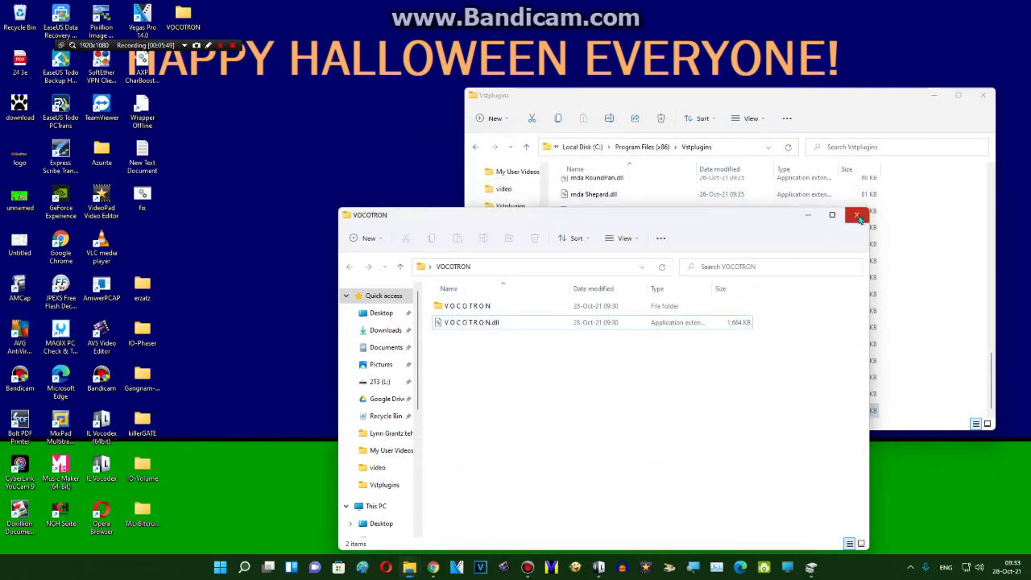
Step: Close the VOCOTRON folder and refresh the file list of the Vstplugins folder
{"action": "left_click", "coordinate": [859, 216]}
{"action": "right_click", "coordinate": [934, 278]}
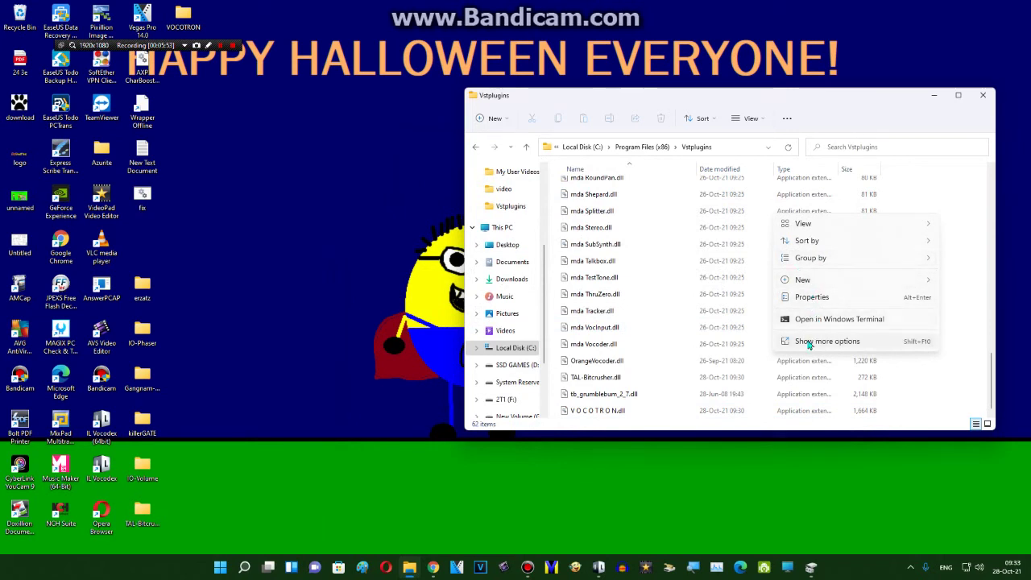
{"action": "left_click", "coordinate": [852, 342]}
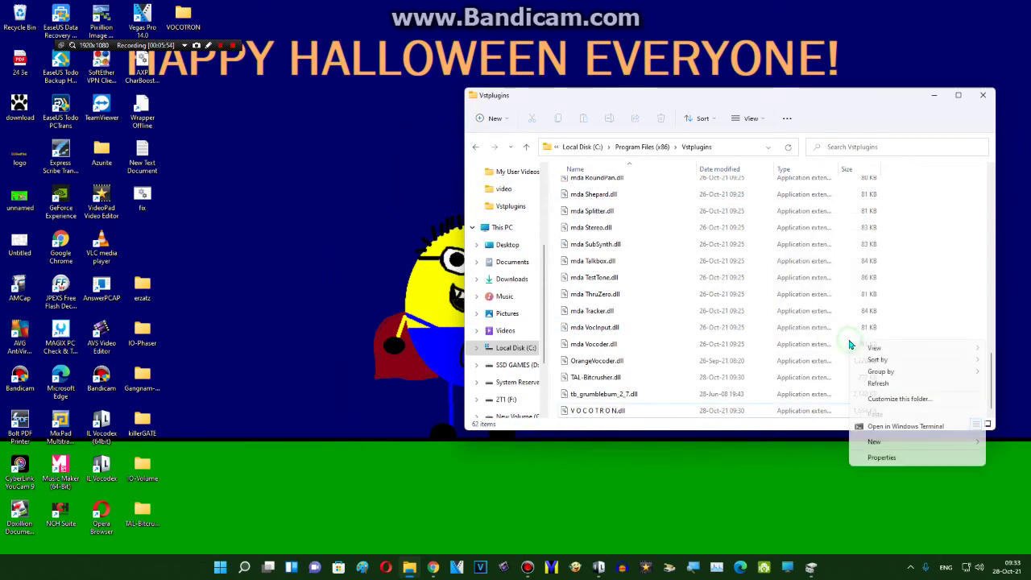
{"action": "left_click", "coordinate": [872, 384]}
Step: Switch to VEGAS Pro 14.0 and check the VST Effects preferences for the newly copied plug-ins, then dismiss the preferences
{"action": "left_click", "coordinate": [457, 568]}
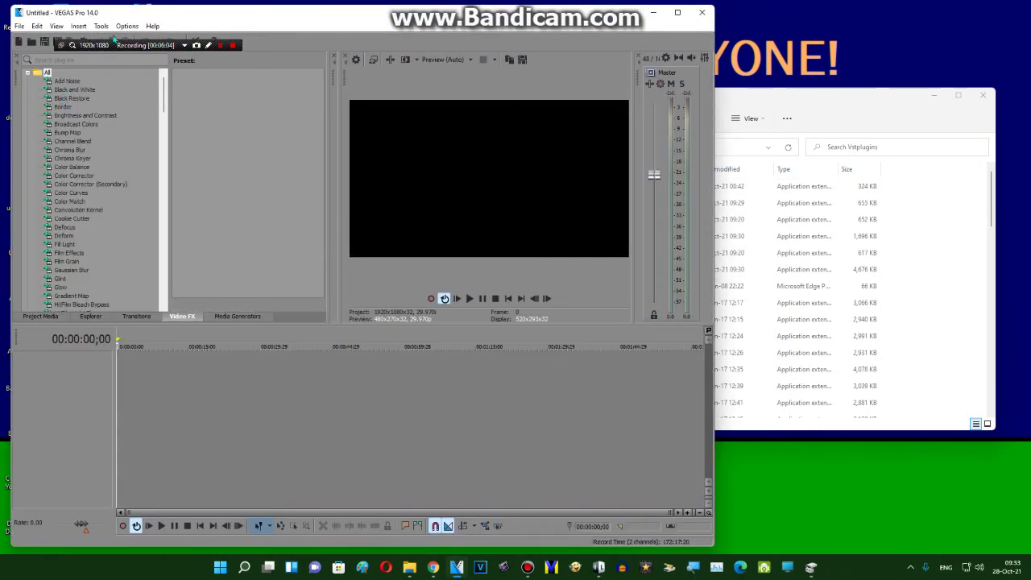
{"action": "left_click", "coordinate": [127, 26]}
{"action": "left_click", "coordinate": [153, 315]}
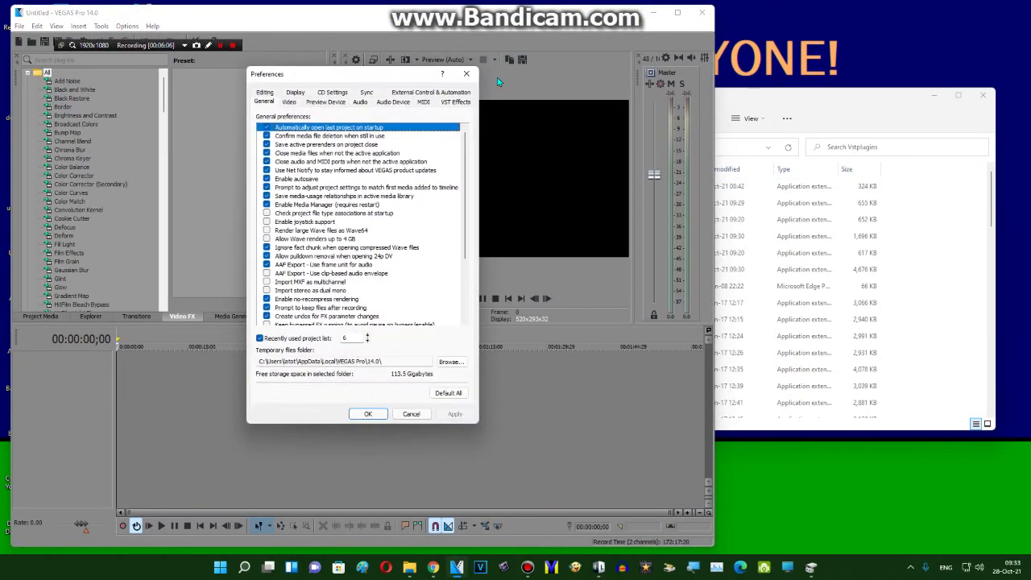
{"action": "left_click", "coordinate": [440, 103]}
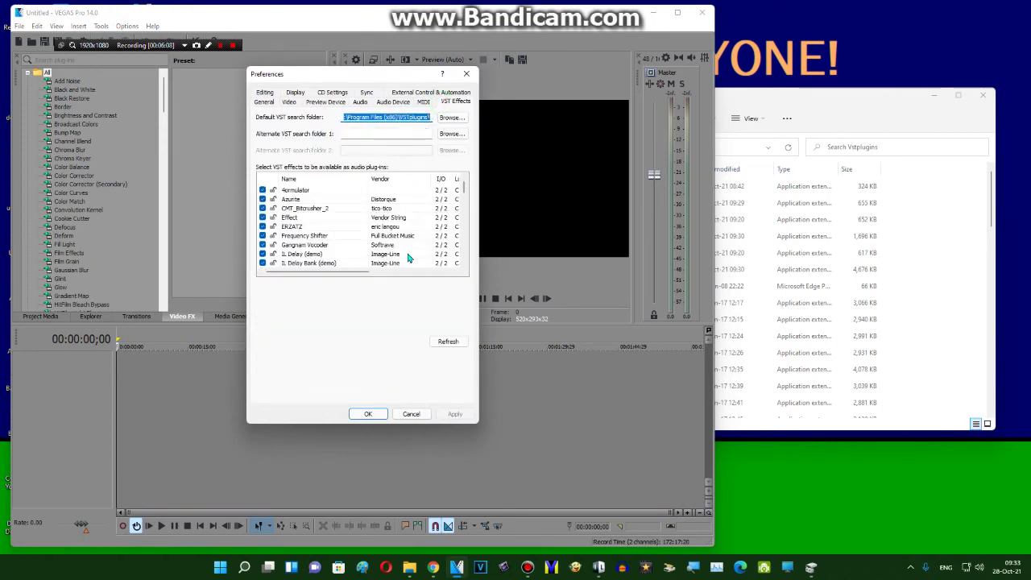
{"action": "scroll", "coordinate": [407, 257], "scroll_direction": "down", "scroll_amount": 1}
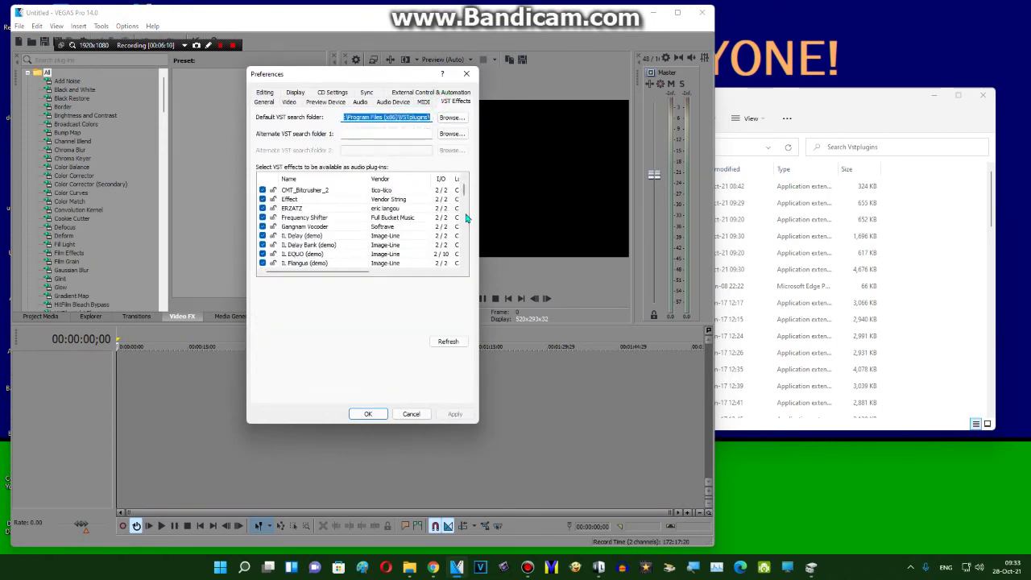
{"action": "left_click_drag", "start_coordinate": [465, 198], "coordinate": [461, 264]}
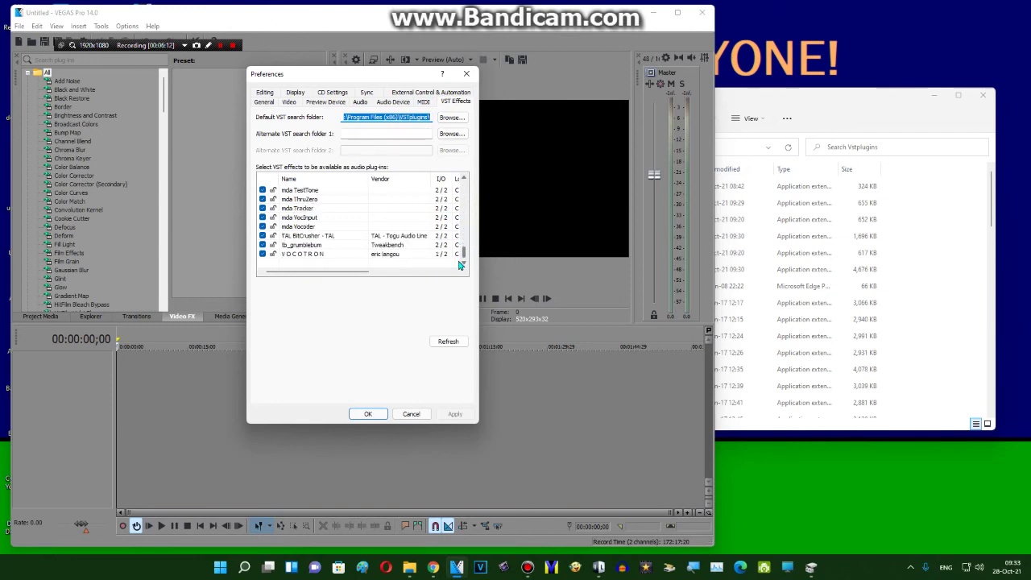
{"action": "left_click", "coordinate": [409, 414]}
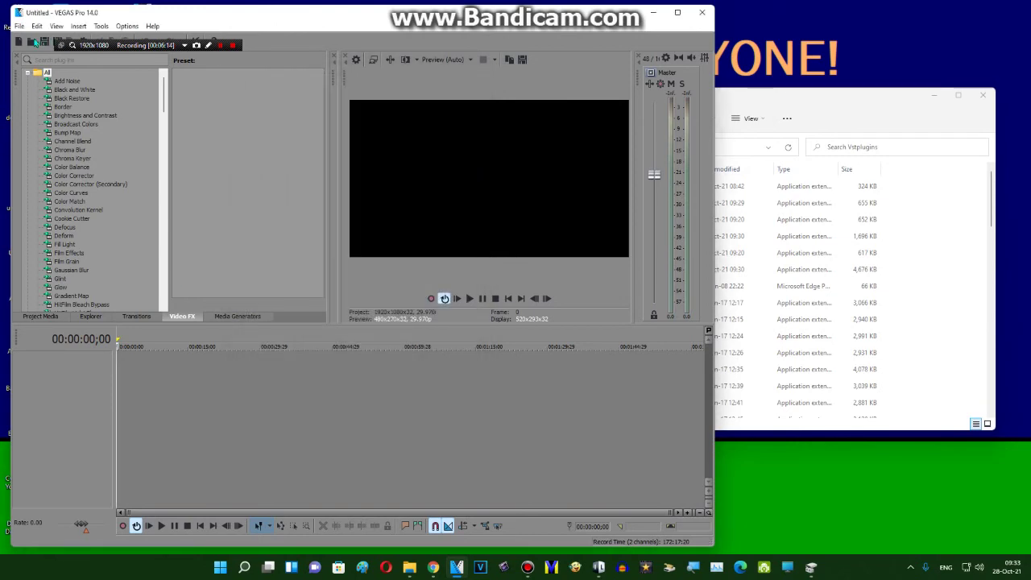
Step: Start opening a media file and browse the video folder on drive 2T3 (L:) for a suitable clip
{"action": "key", "text": "ctrl+o"}
{"action": "scroll", "coordinate": [366, 242], "scroll_direction": "down", "scroll_amount": 5}
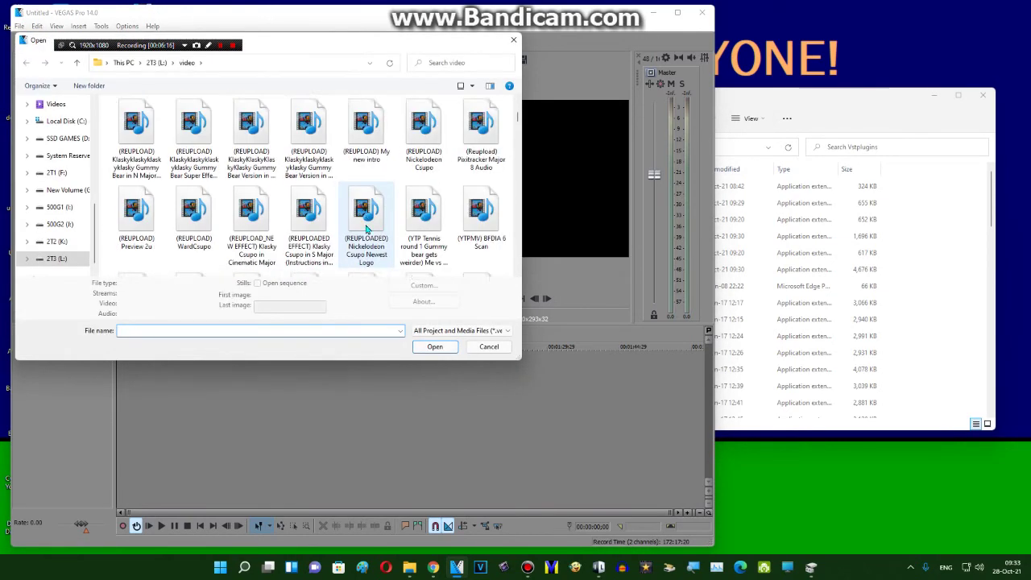
{"action": "scroll", "coordinate": [366, 244], "scroll_direction": "down", "scroll_amount": 10}
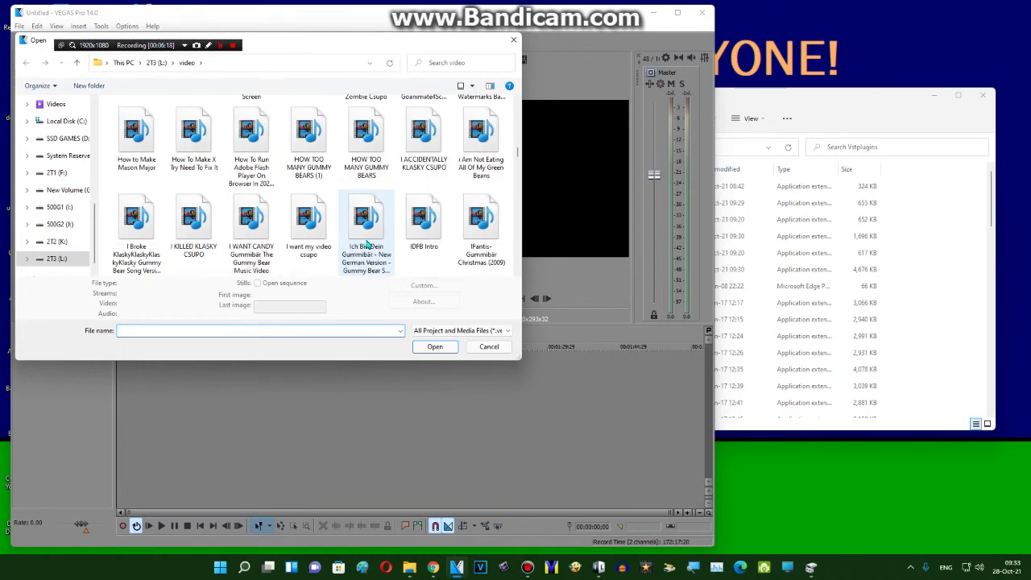
{"action": "scroll", "coordinate": [369, 246], "scroll_direction": "down", "scroll_amount": 3}
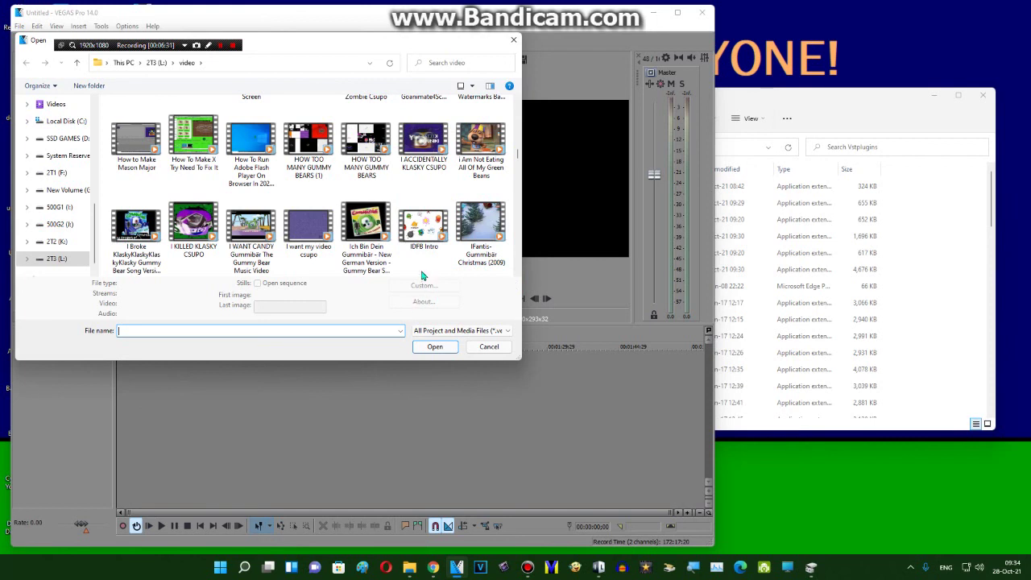
{"action": "scroll", "coordinate": [411, 261], "scroll_direction": "down", "scroll_amount": 2}
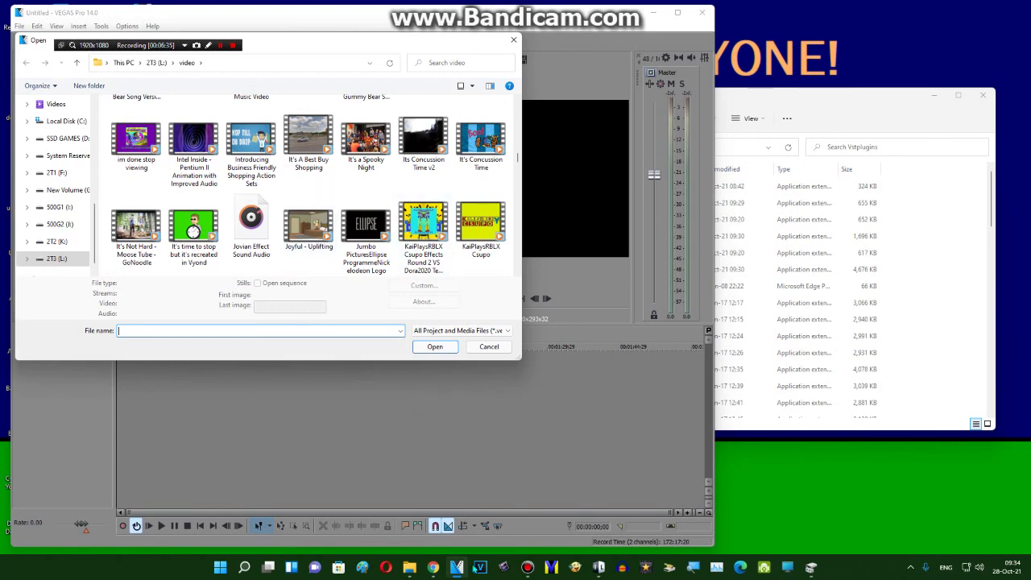
{"action": "left_click", "coordinate": [526, 567]}
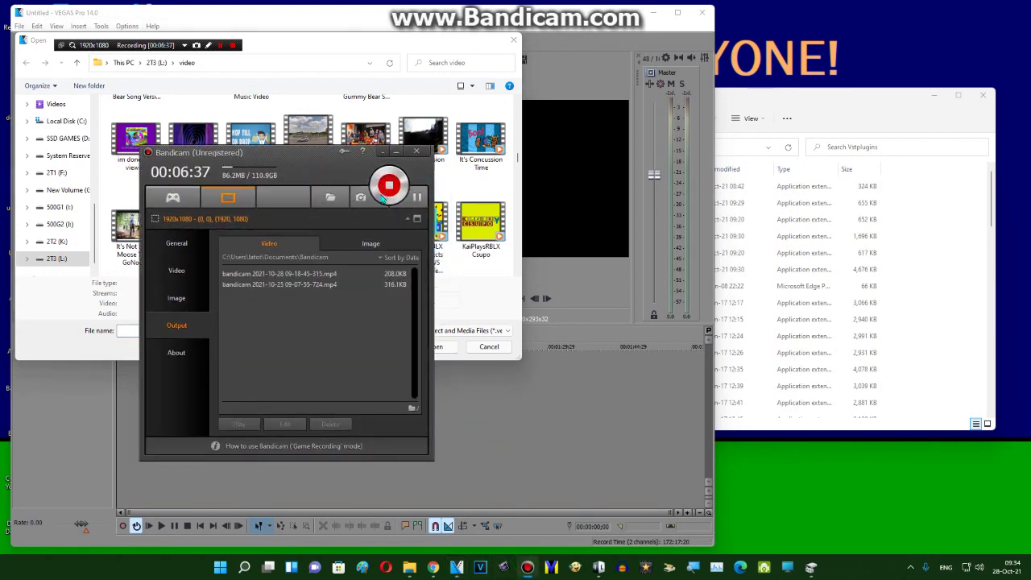